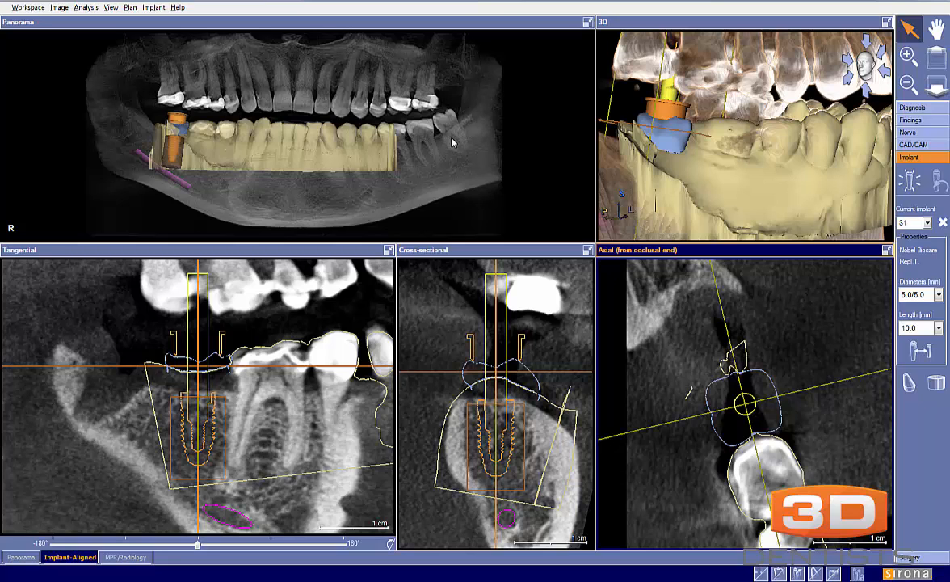
Hide the restoration R31 and the optical impression I31 in the Panorama workspace
click(21, 556)
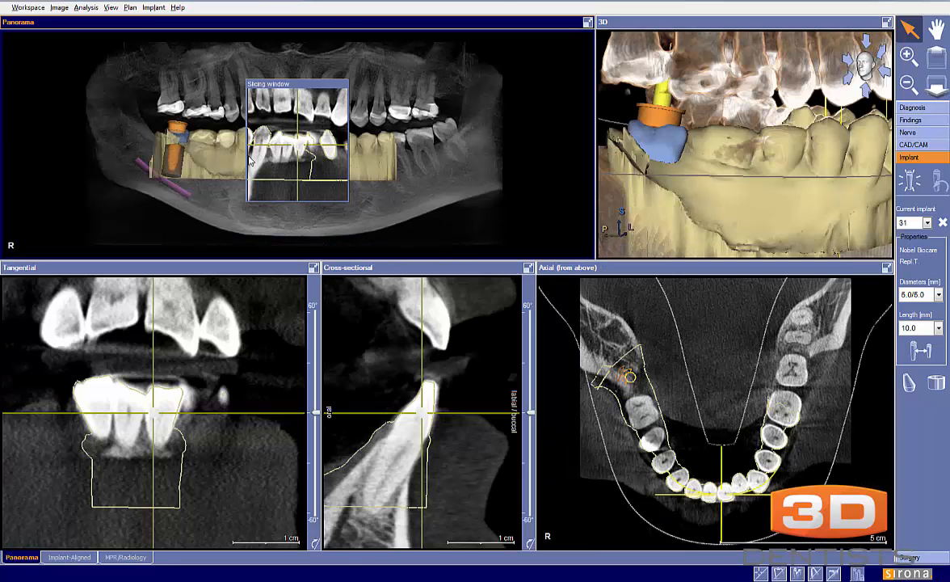
click(914, 144)
click(923, 233)
click(924, 219)
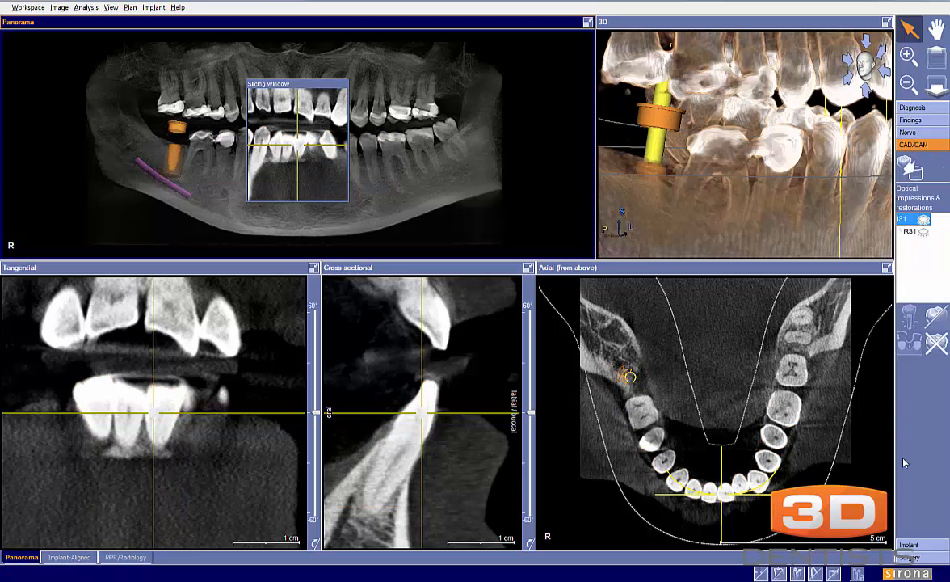
Enlarge the panoramic view in the Implant-Aligned workspace to show the implant without the overlays
click(911, 544)
click(70, 557)
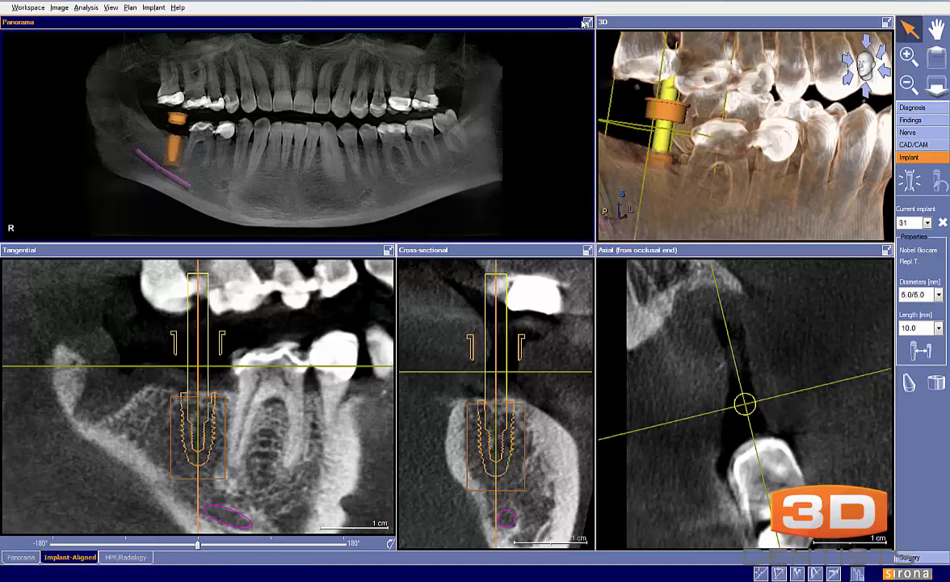
click(587, 22)
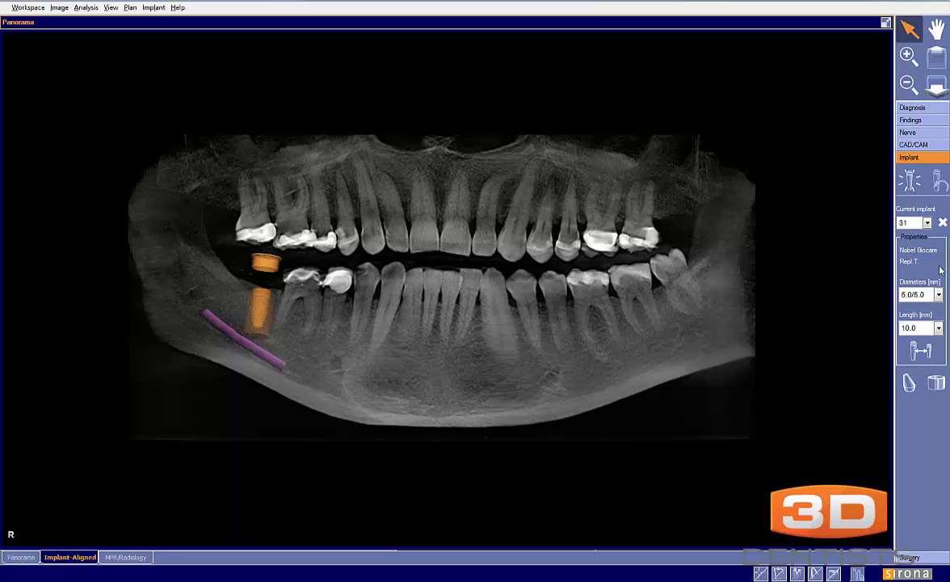
Show the restoration R31 and the optical impression I31 over the enlarged panorama, and restore the multi-view layout
click(915, 144)
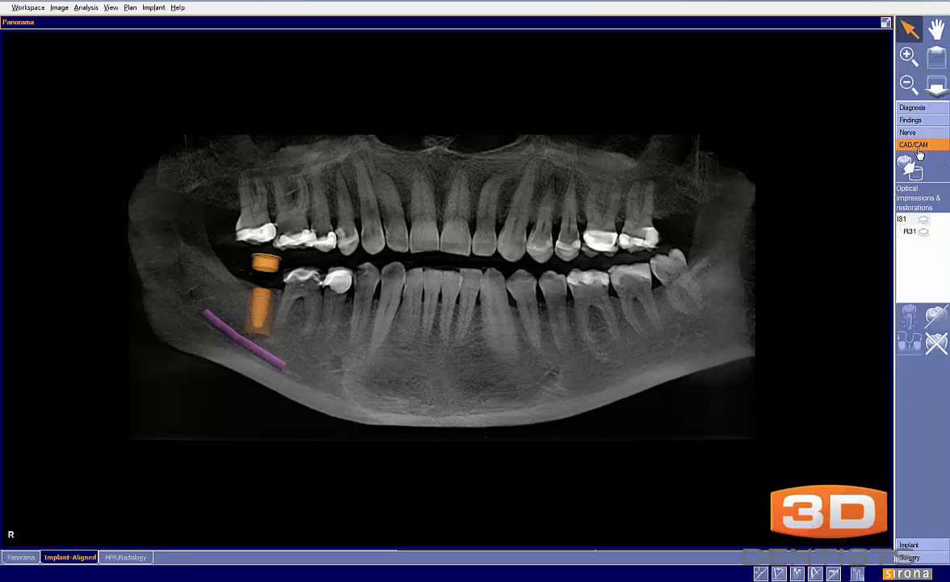
click(925, 219)
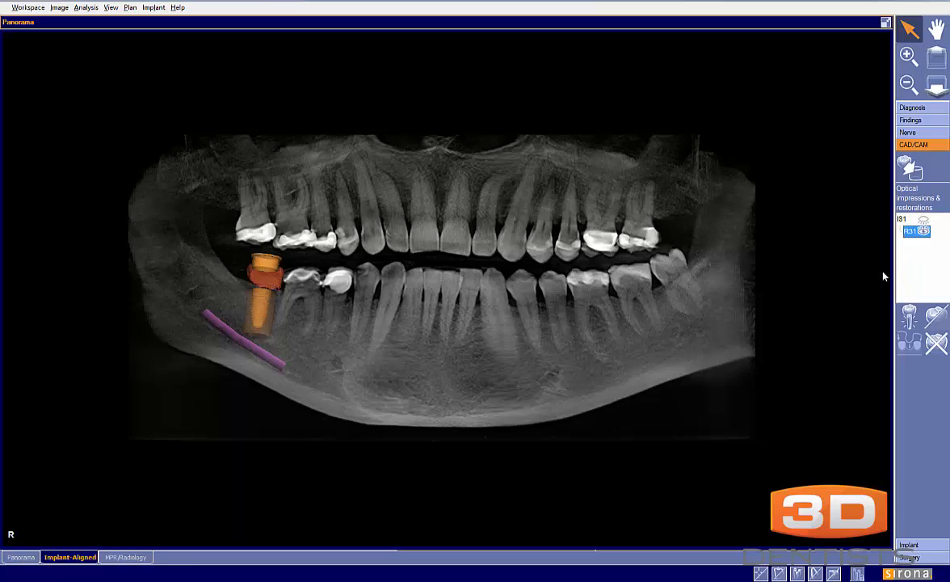
click(924, 219)
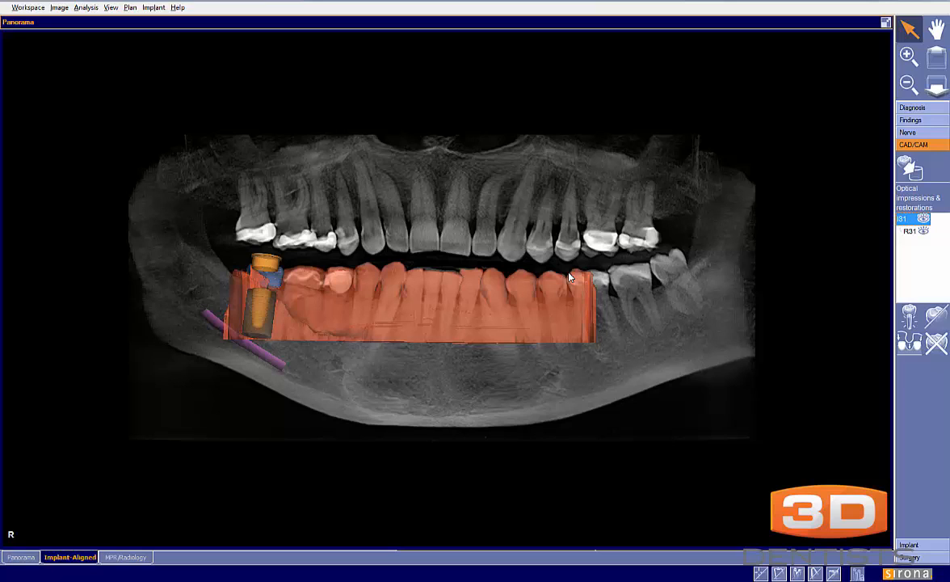
click(886, 22)
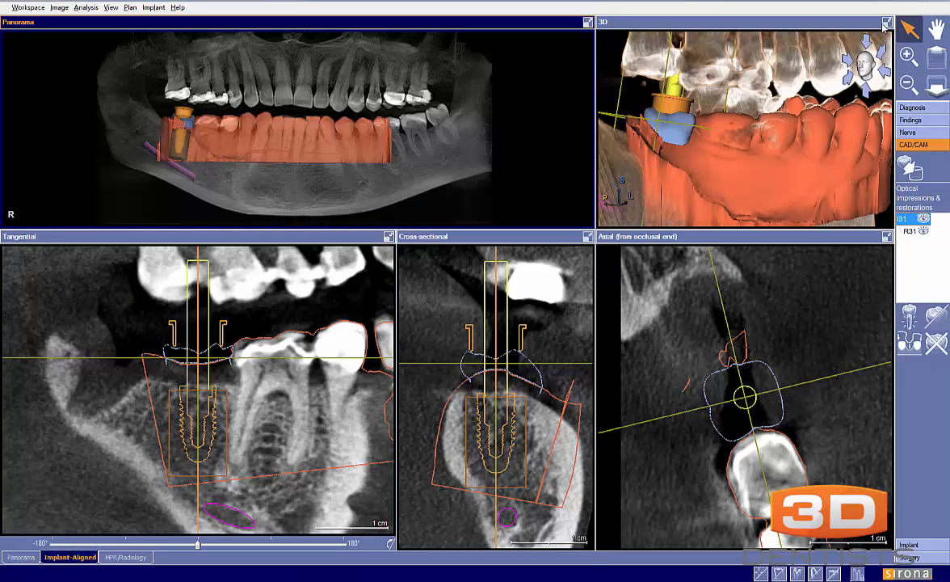
Inspect the 3D view at full size and restore the layout, then clip its volume along the active slice
click(887, 23)
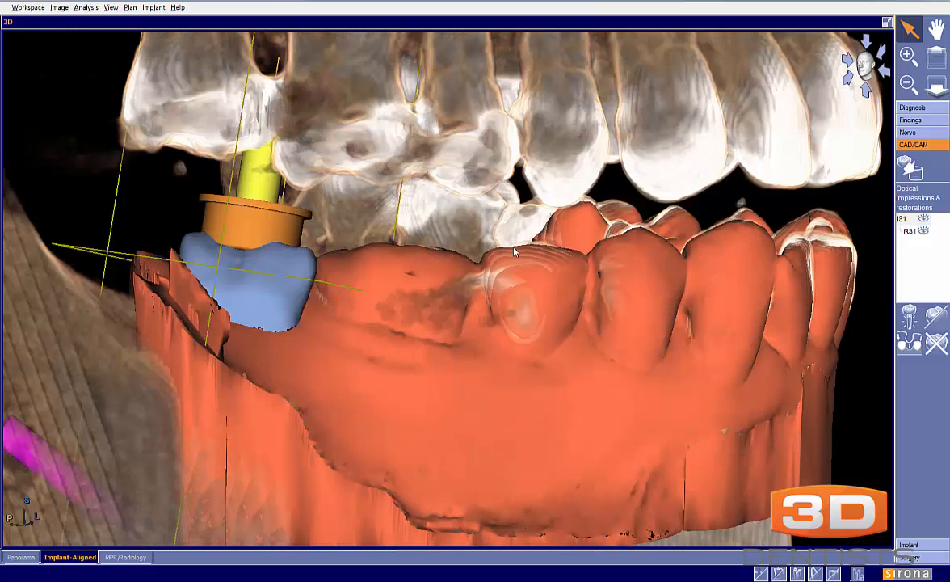
right_click(515, 248)
click(885, 24)
click(887, 22)
right_click(712, 139)
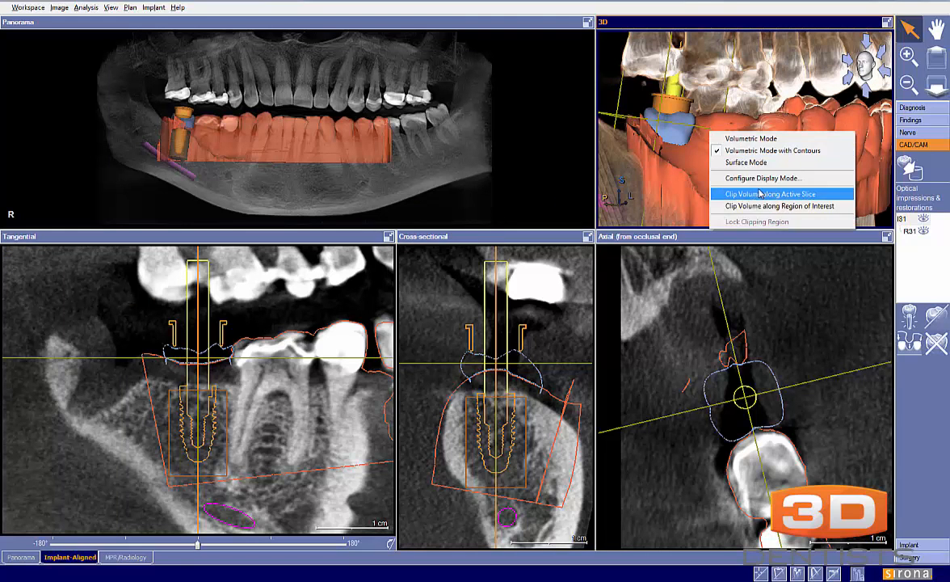
click(700, 188)
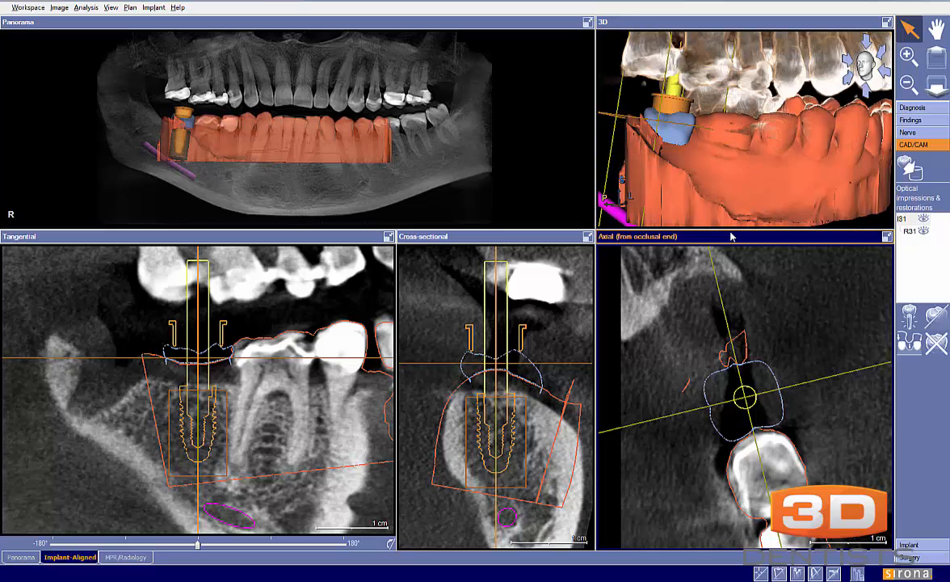
Look through the axial slices around implant 31 with the clipped 3D volume alongside
scroll(669, 312, down, 5)
scroll(669, 311, up, 5)
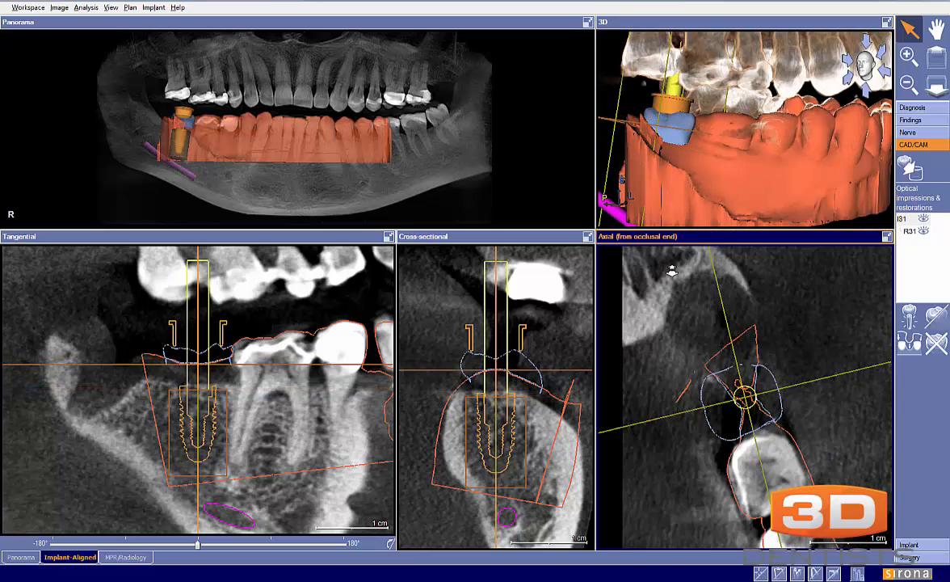
right_click(730, 134)
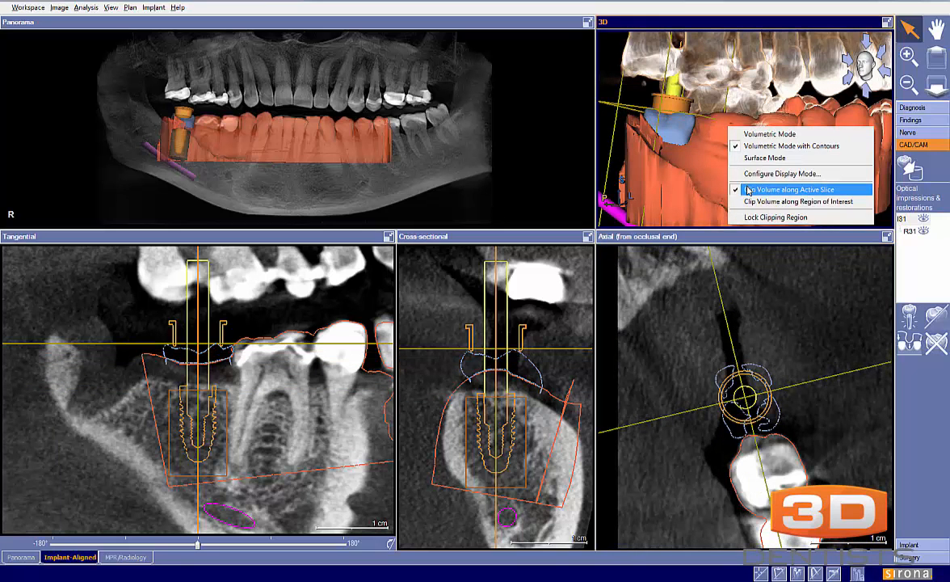
click(693, 213)
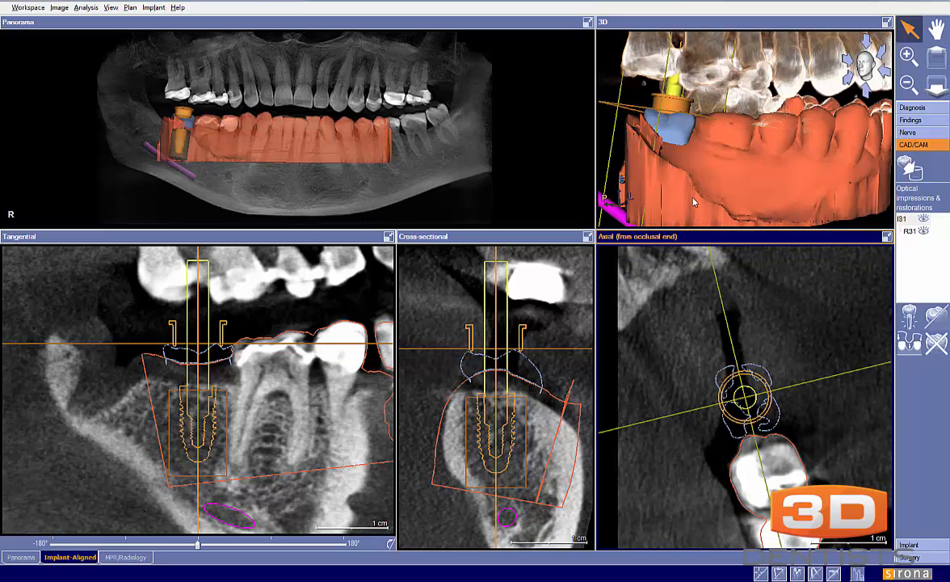
Clip the 3D volume along the axial slice in the Panorama workspace and enlarge the 3D view
click(30, 557)
click(733, 175)
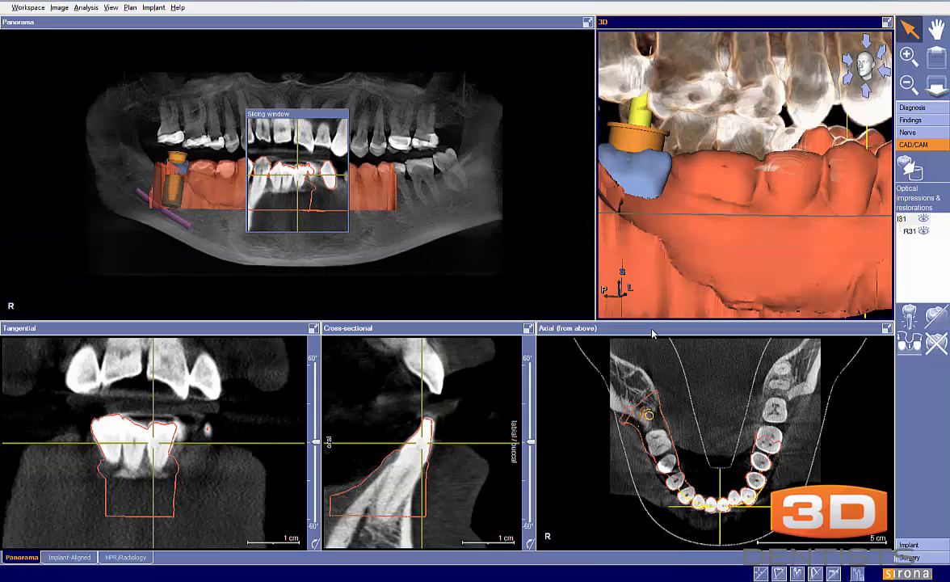
click(657, 327)
right_click(667, 210)
click(703, 279)
click(888, 23)
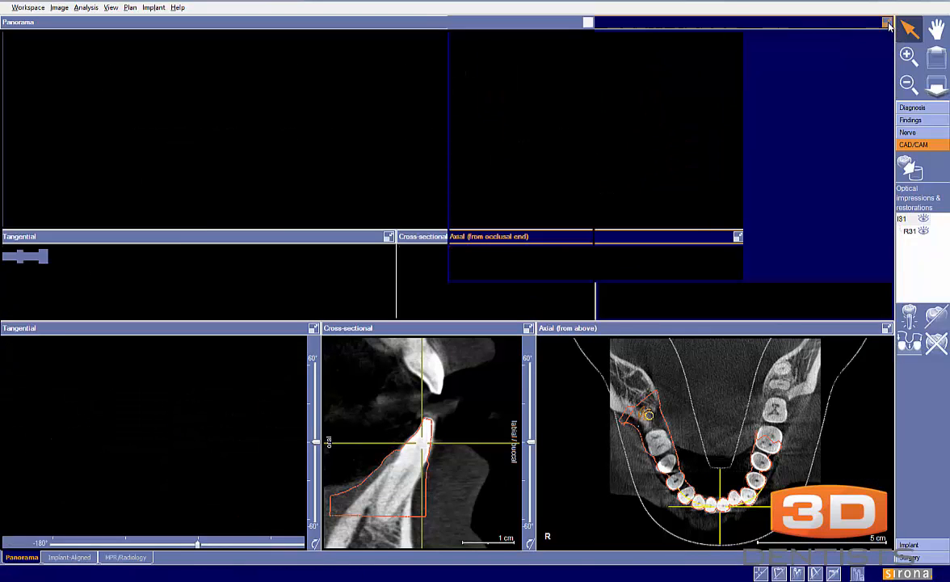
Examine the implant, sleeve, crown and optical impression from the occlusal and buccal sides in the 3D view
drag(600, 146, 468, 260)
right_drag(467, 260, 469, 201)
drag(469, 201, 296, 226)
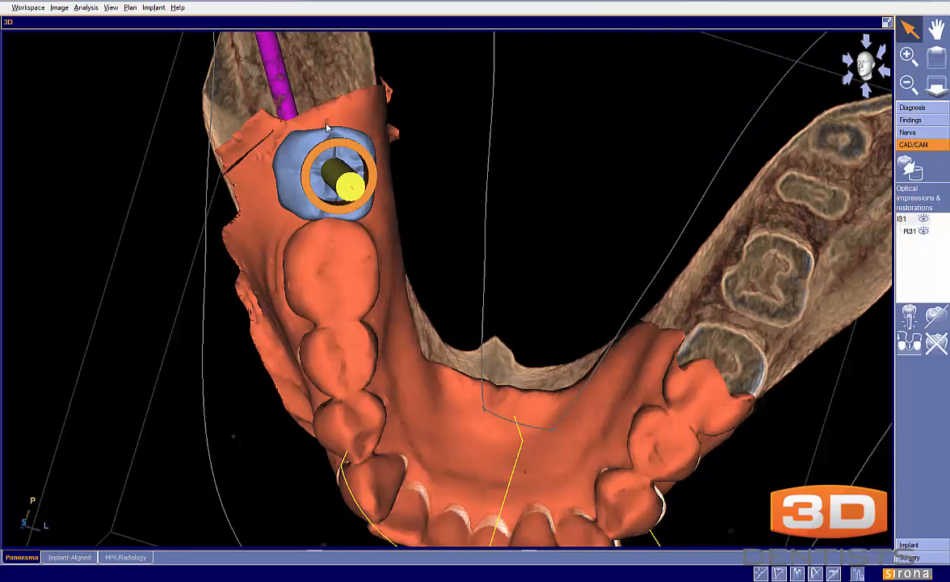
drag(517, 346, 382, 329)
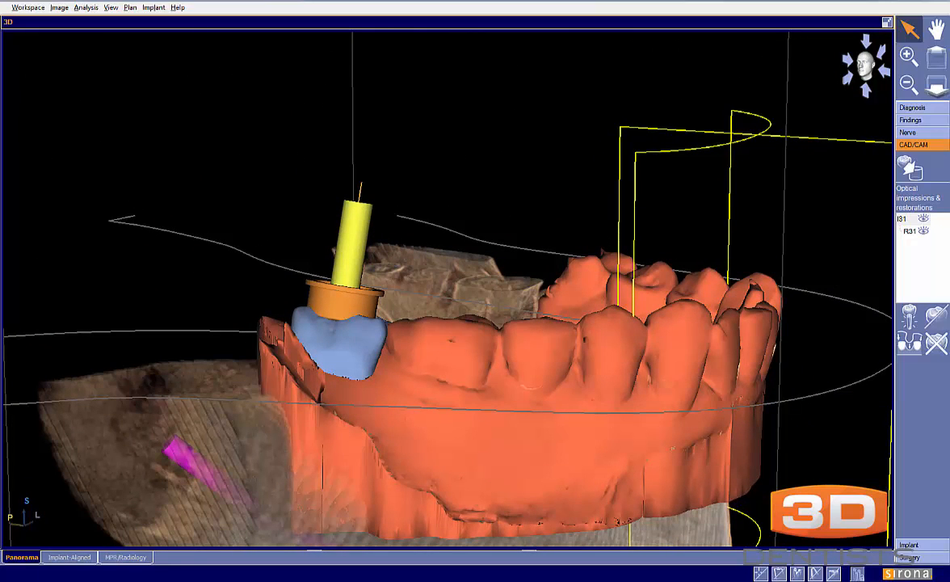
mouse_move(639, 379)
mouse_down()
mouse_move(610, 408)
mouse_move(574, 368)
mouse_move(548, 405)
mouse_move(512, 394)
mouse_move(495, 364)
mouse_move(433, 378)
mouse_move(385, 347)
mouse_move(372, 380)
mouse_move(337, 379)
mouse_move(301, 356)
mouse_up()
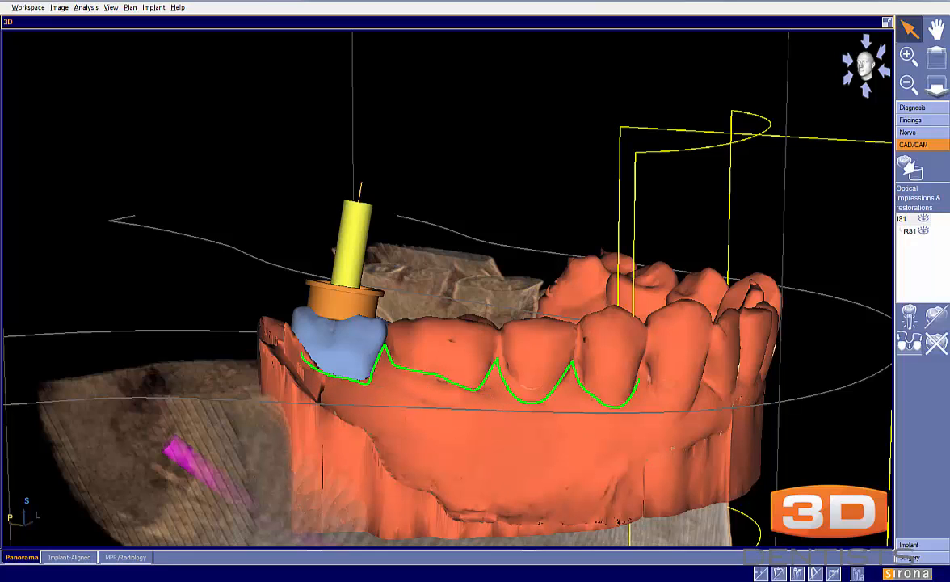
mouse_move(310, 370)
mouse_down()
mouse_move(679, 431)
mouse_move(525, 428)
mouse_move(564, 421)
mouse_up()
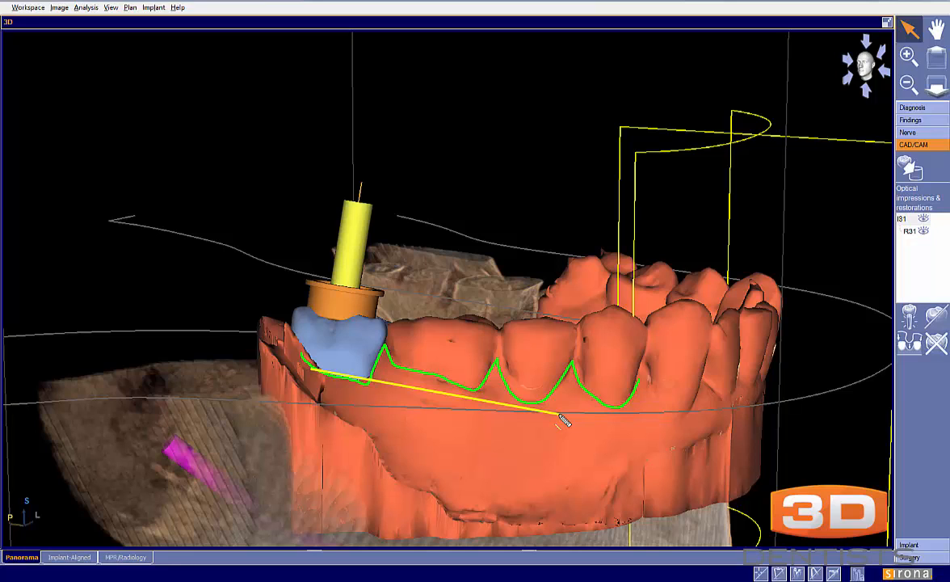
key(Escape)
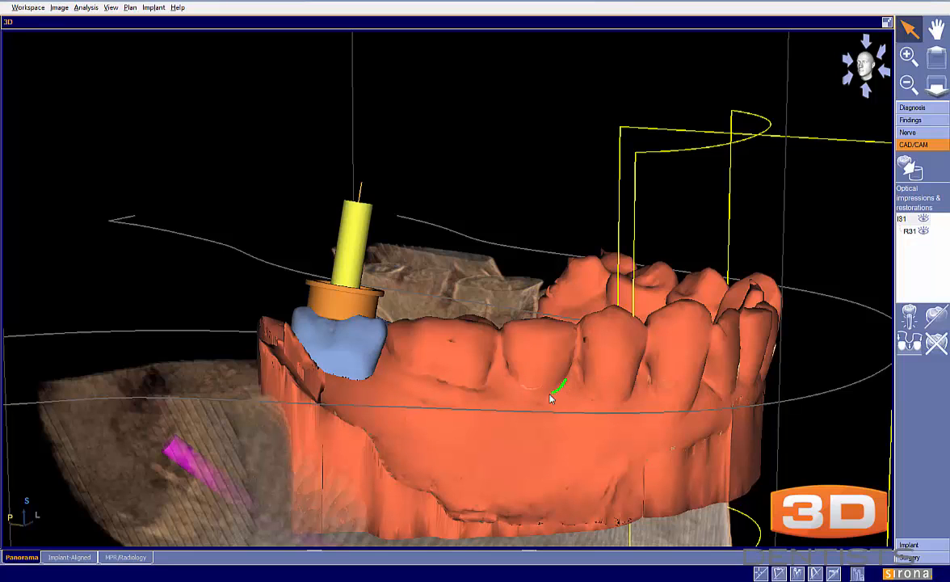
mouse_move(505, 370)
mouse_down()
mouse_move(453, 383)
mouse_move(387, 356)
mouse_move(323, 368)
mouse_move(303, 362)
mouse_move(270, 320)
mouse_up()
mouse_move(363, 380)
mouse_down()
mouse_move(322, 371)
mouse_move(375, 377)
mouse_move(353, 380)
mouse_move(348, 370)
mouse_move(360, 370)
mouse_move(350, 371)
mouse_up()
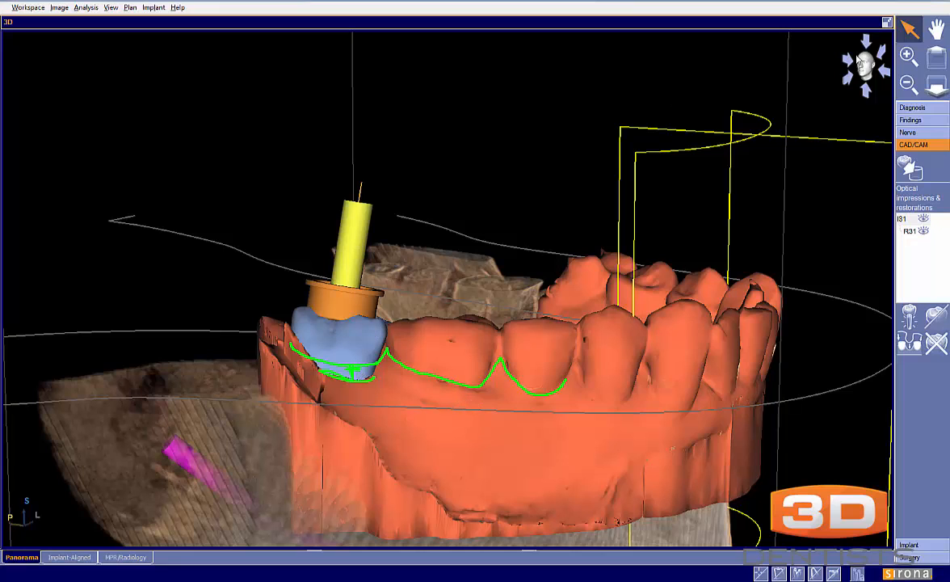
Examine implant 31 with its sleeve, crown outline and drill path in the Implant-Aligned cross-sectional view
click(886, 23)
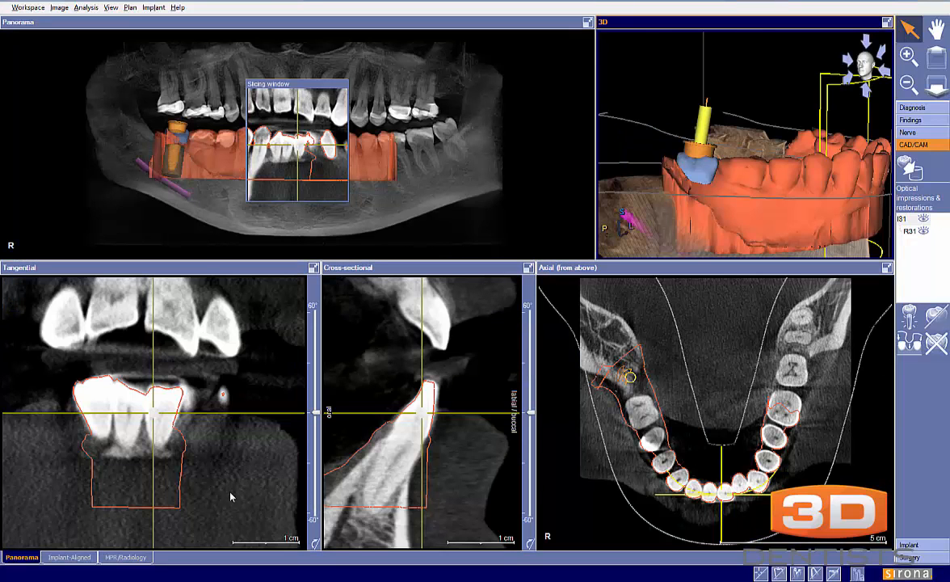
click(70, 557)
click(562, 384)
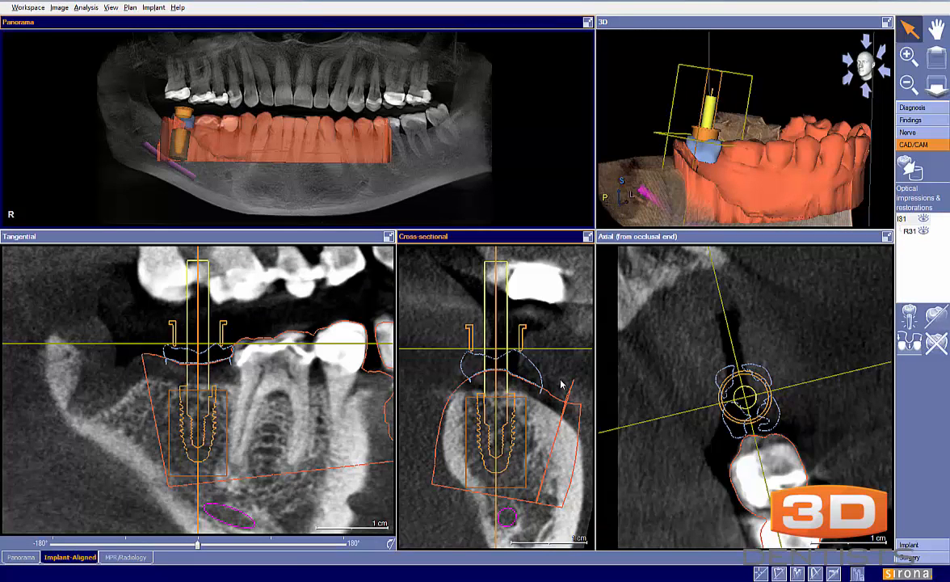
scroll(561, 383, up, 2)
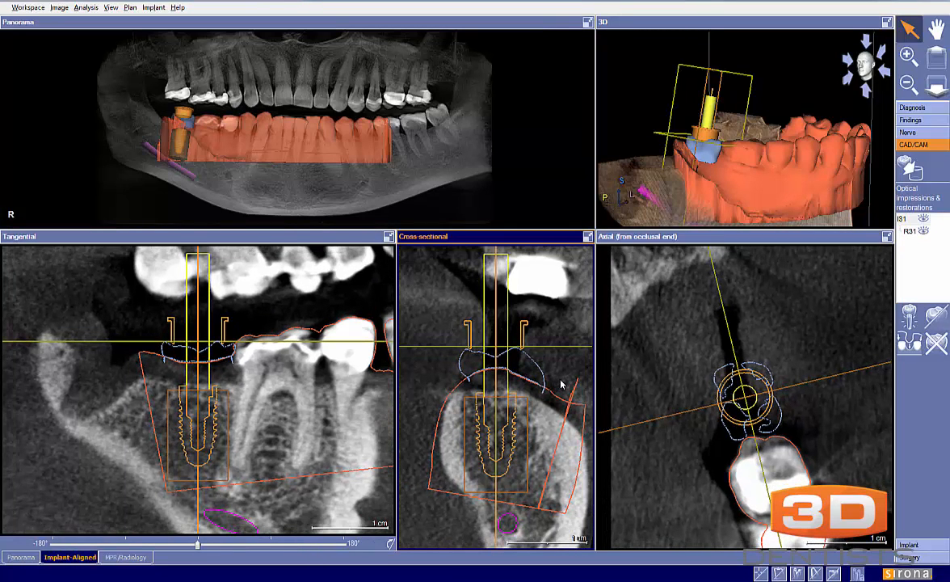
click(663, 152)
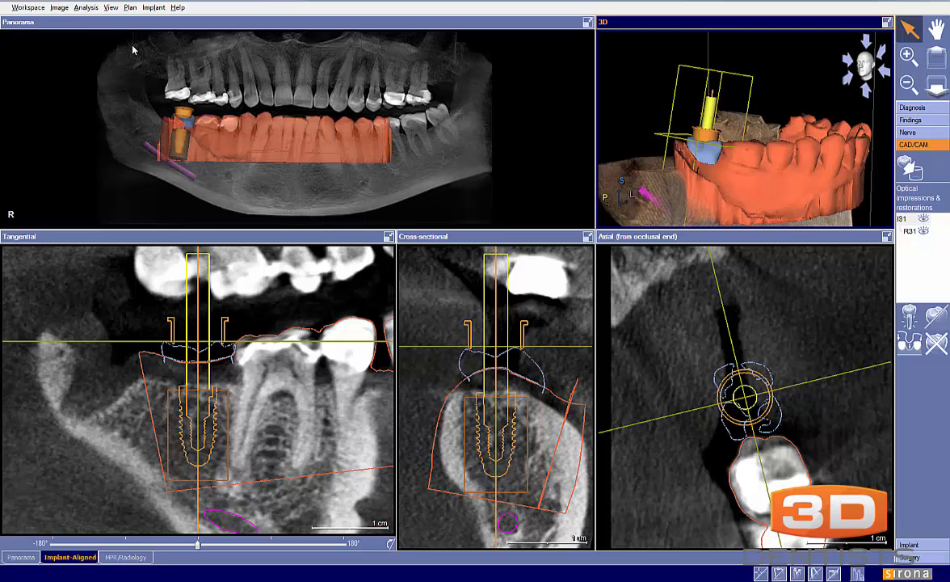
click(569, 340)
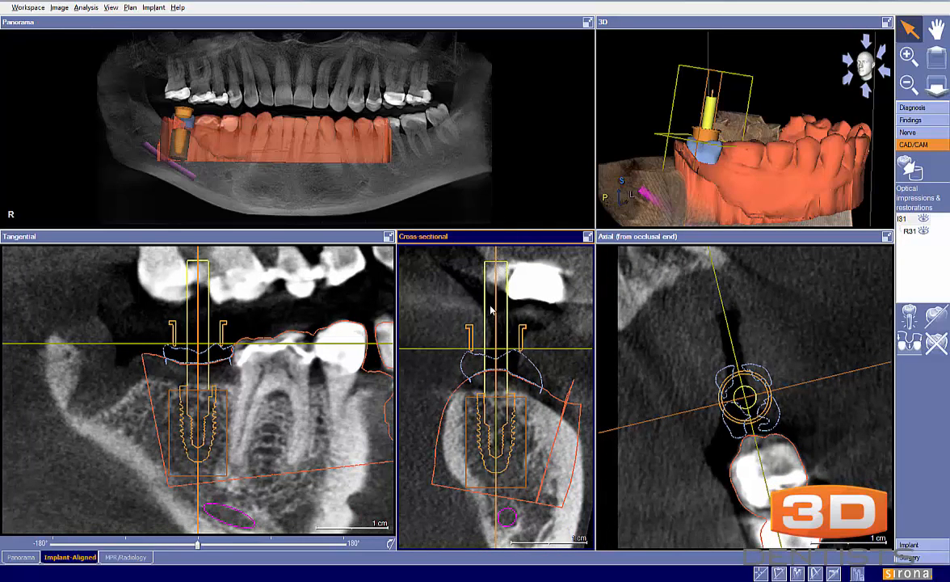
right_click(506, 399)
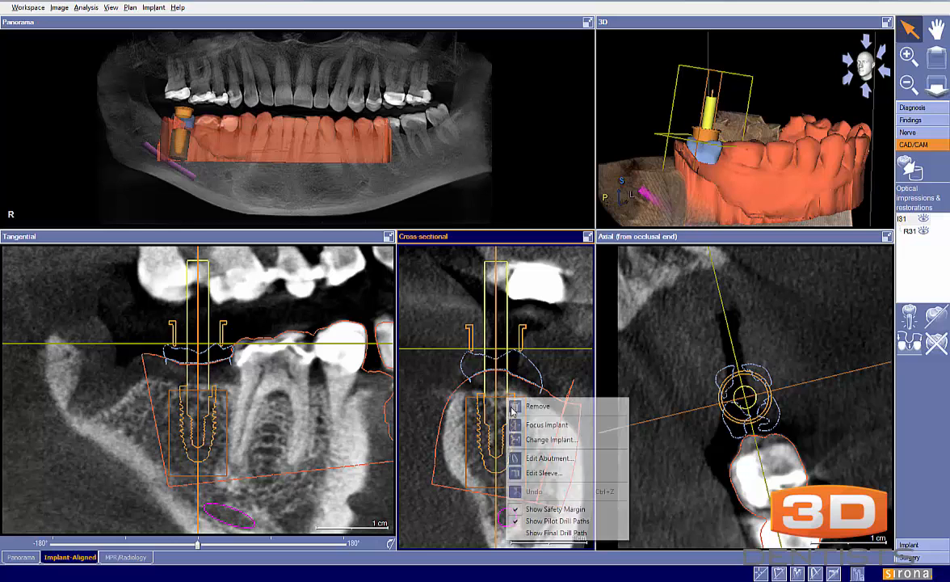
click(491, 346)
Set the pilot and final drill path length to 8.00 mm in the implant customization settings
click(111, 7)
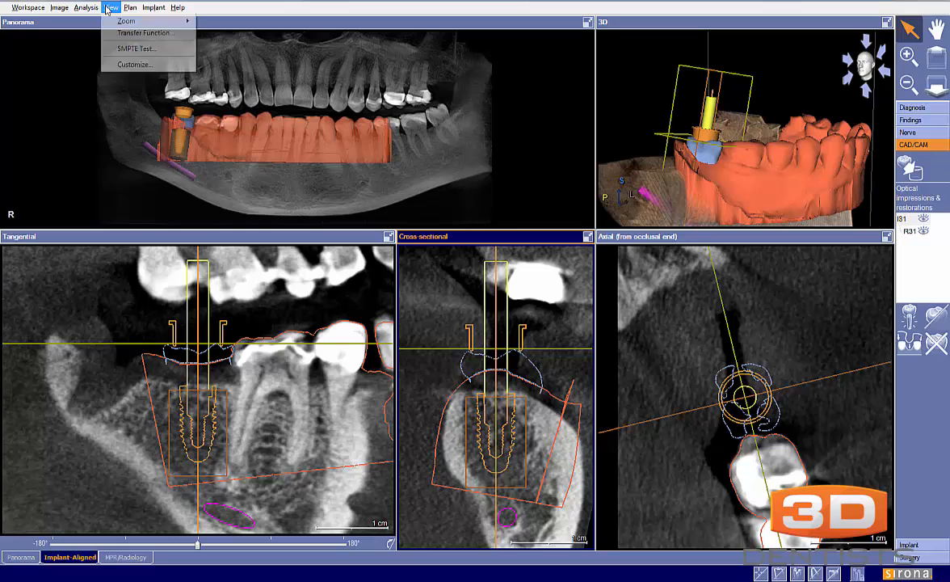
click(129, 65)
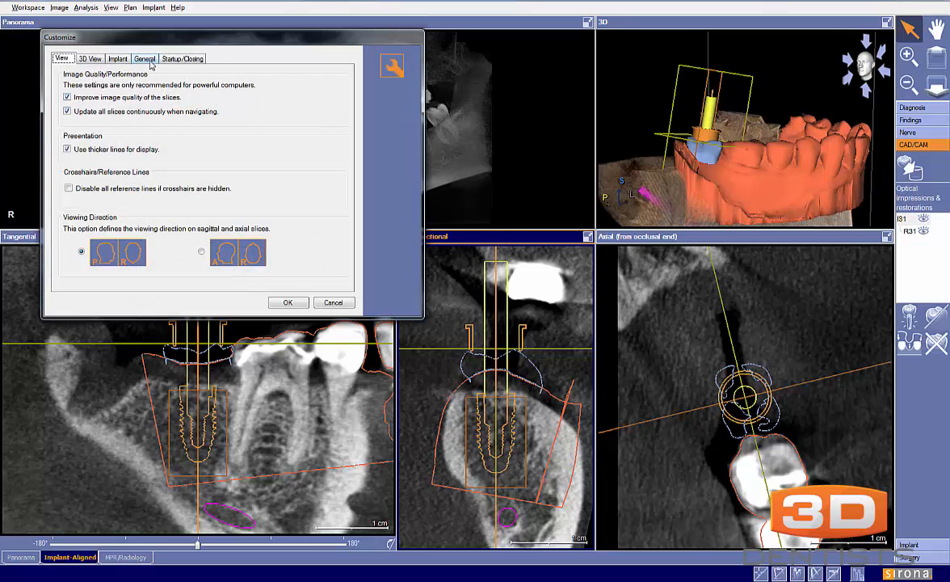
click(141, 59)
click(119, 59)
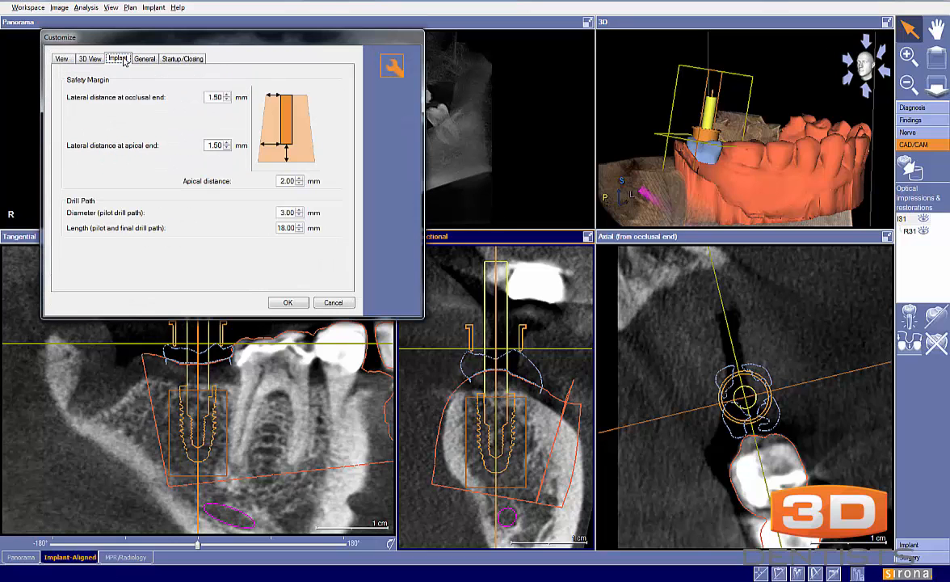
click(279, 229)
double_click(279, 229)
text(8.00)
key(Tab)
click(286, 303)
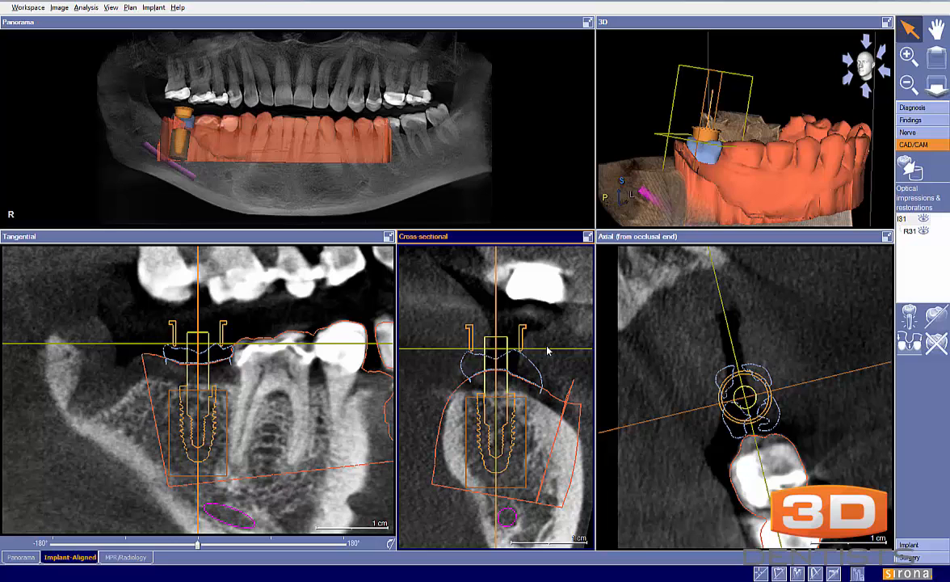
Shorten the pilot and final drill path length so the path ends just above the sleeve's lower edge
click(111, 7)
click(128, 65)
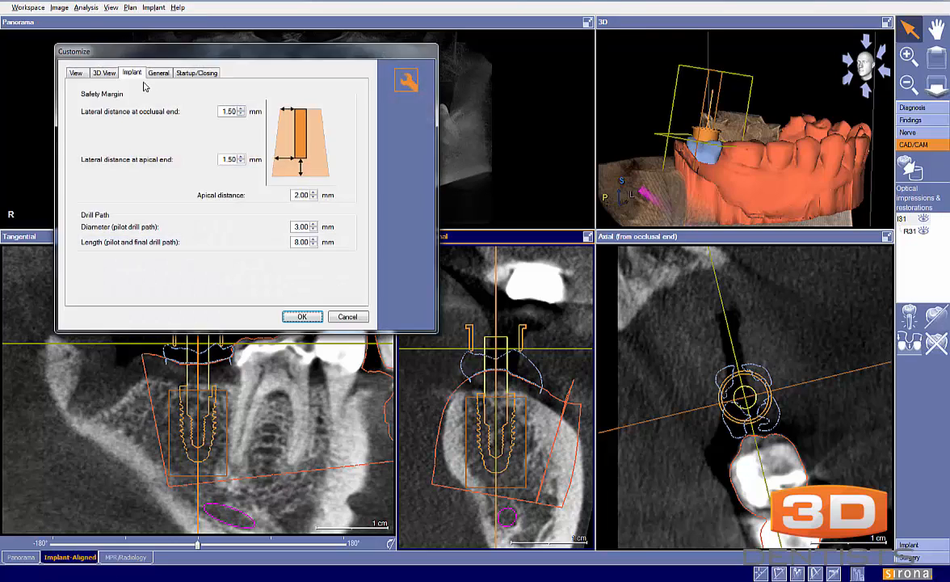
double_click(301, 242)
text(6)
click(302, 316)
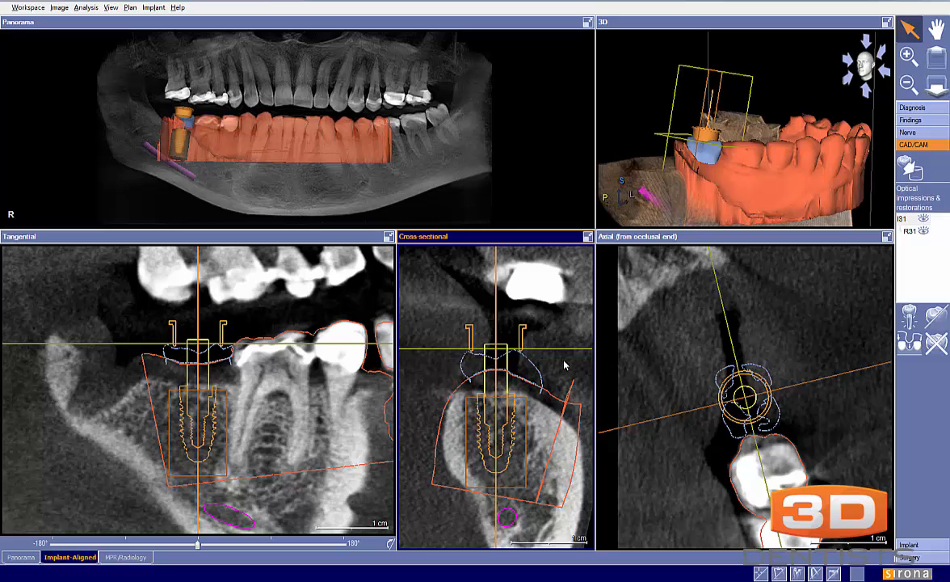
scroll(565, 365, up, 2)
scroll(564, 366, down, 1)
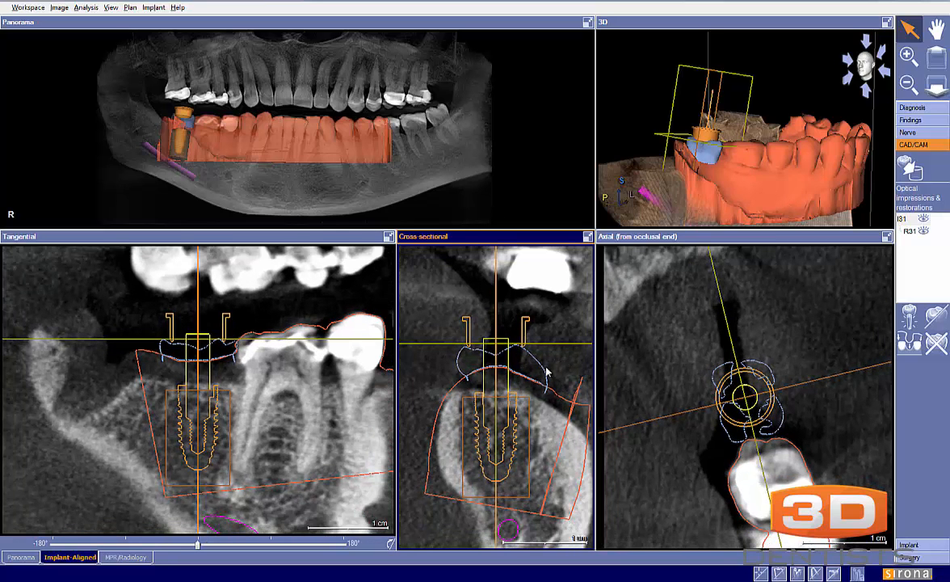
drag(489, 415, 489, 431)
Set the pilot and final drill path length to 15.00 mm in the implant customization settings
click(111, 8)
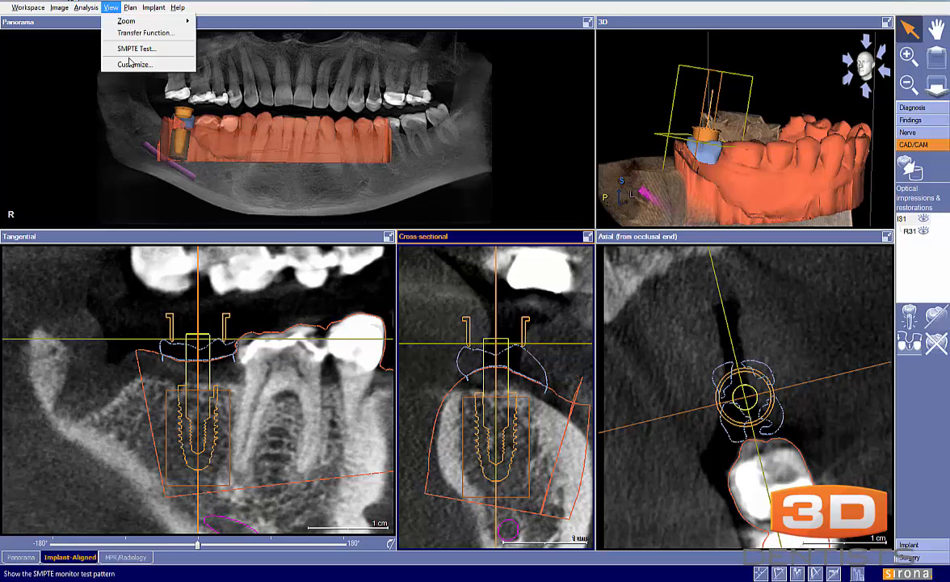
click(131, 64)
double_click(308, 257)
text(15.00)
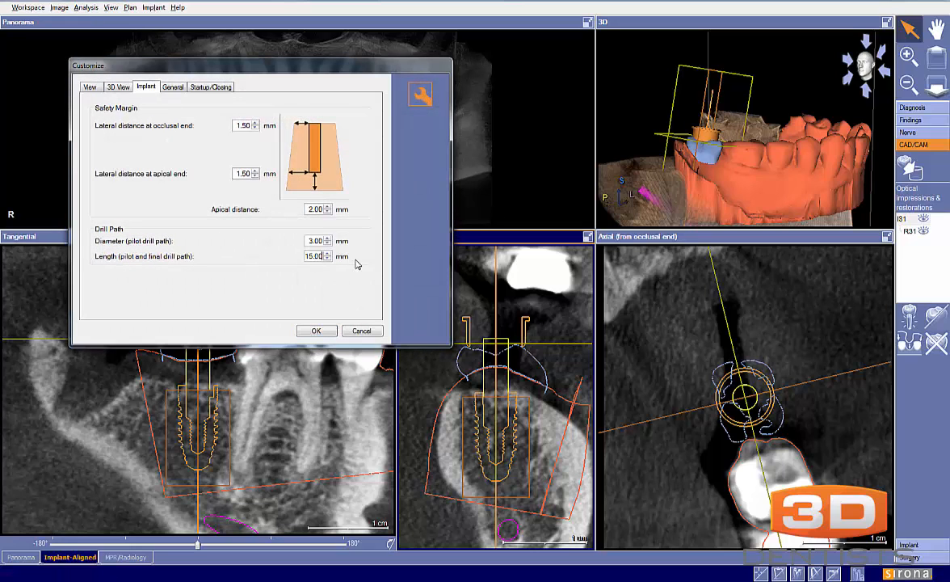
click(316, 331)
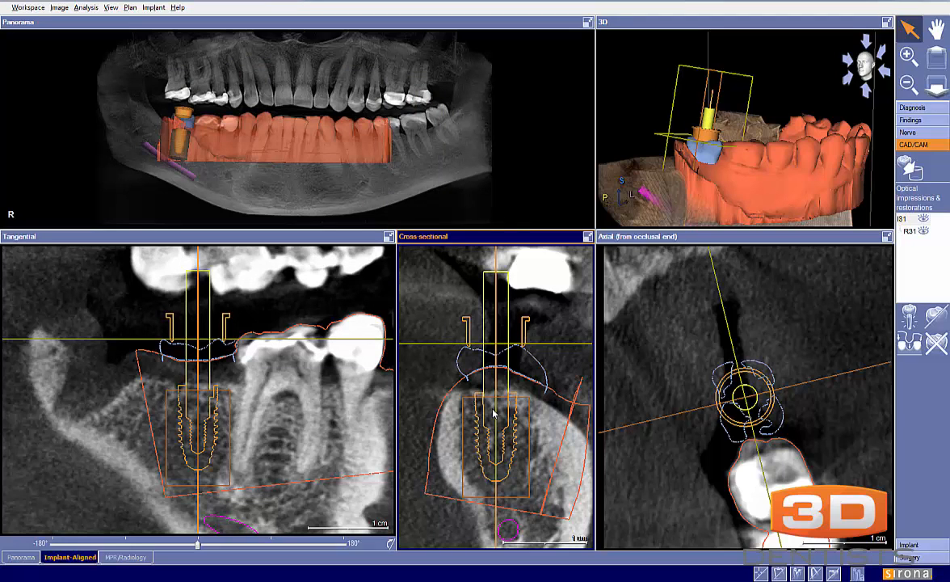
Examine the crown's emergence profile between the shoulder of implant 31 and the crown outline in the cross-sectional view
scroll(494, 413, up, 3)
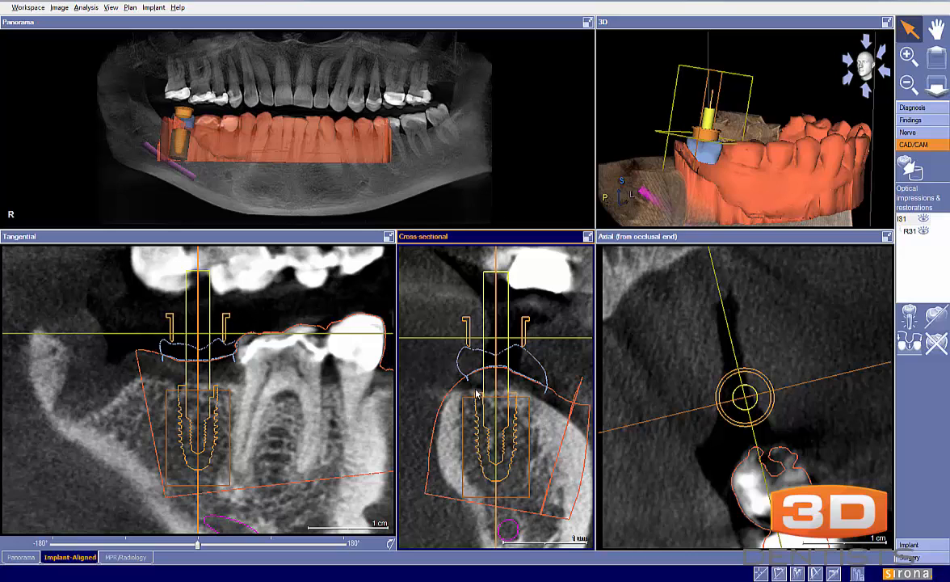
mouse_move(477, 394)
mouse_down()
mouse_move(461, 351)
mouse_move(499, 360)
mouse_move(515, 345)
mouse_move(535, 365)
mouse_move(519, 394)
mouse_up()
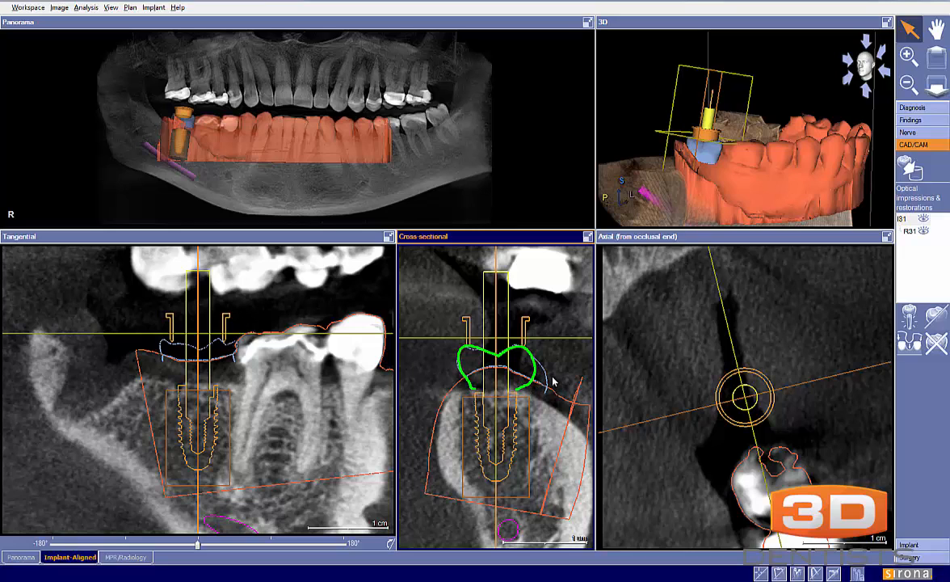
drag(560, 404, 520, 393)
key(Escape)
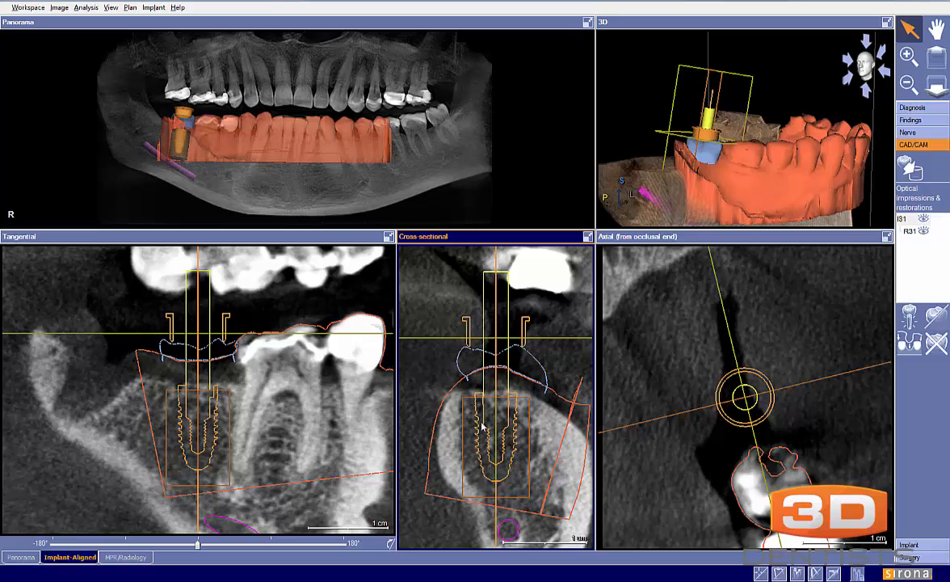
Try implant 31 deeper in the bone and compare the crown's emergence profile at that depth in the cross-sectional view
drag(482, 427, 481, 433)
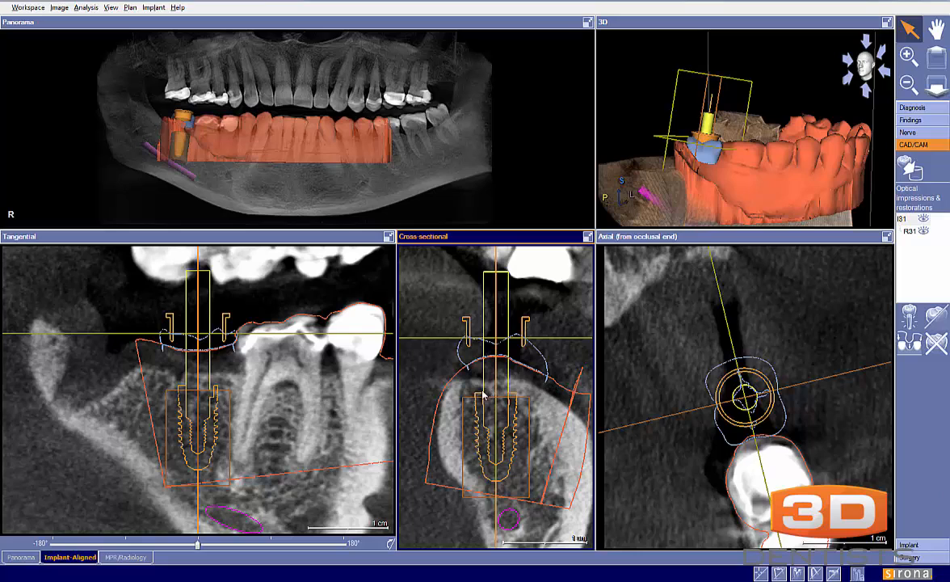
drag(476, 389, 458, 343)
mouse_move(515, 391)
mouse_down()
mouse_move(534, 370)
mouse_move(528, 339)
mouse_move(494, 348)
mouse_move(481, 335)
mouse_move(459, 349)
mouse_up()
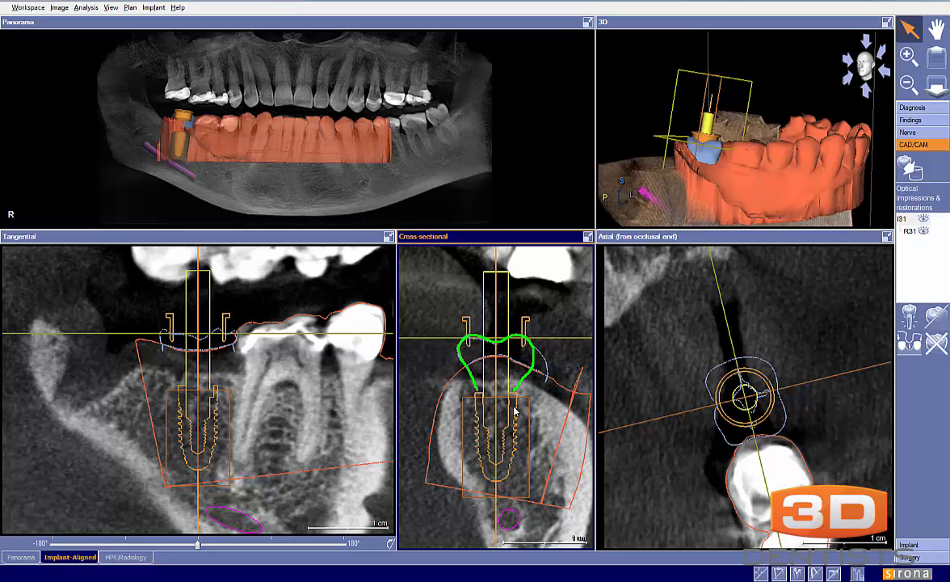
key(Escape)
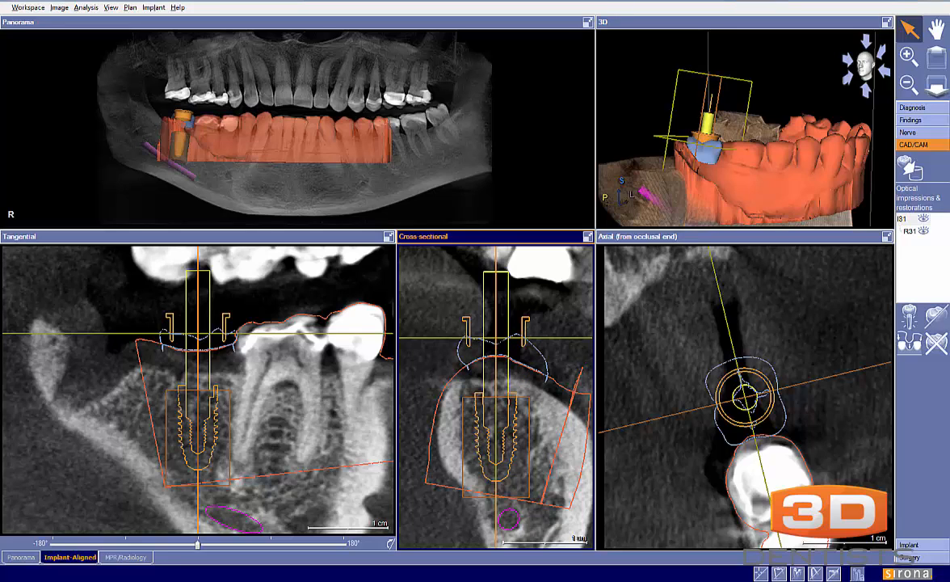
drag(496, 430, 499, 420)
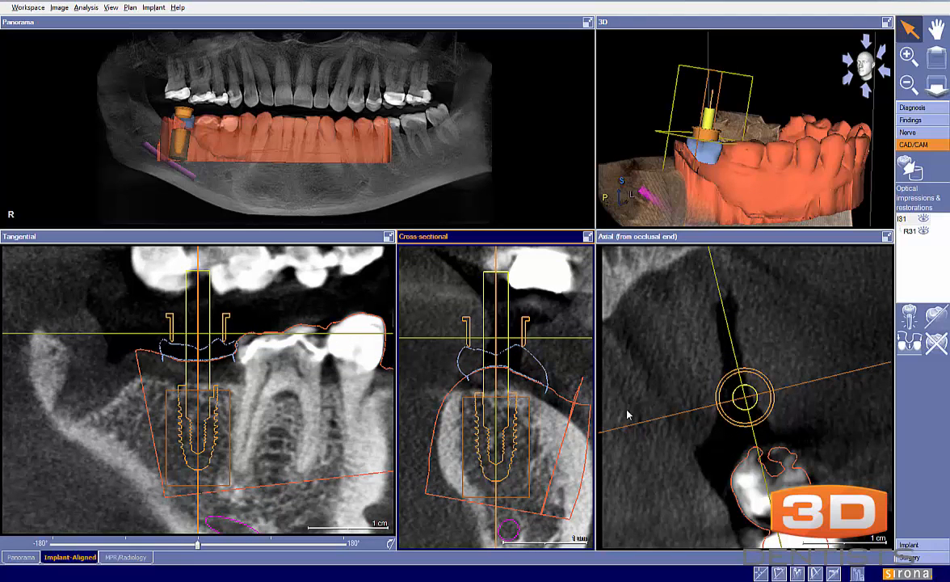
Measure the soft-tissue thickness between the impression surface and the bone beside implant 31, and move the implant deeper in the cross-section
click(913, 108)
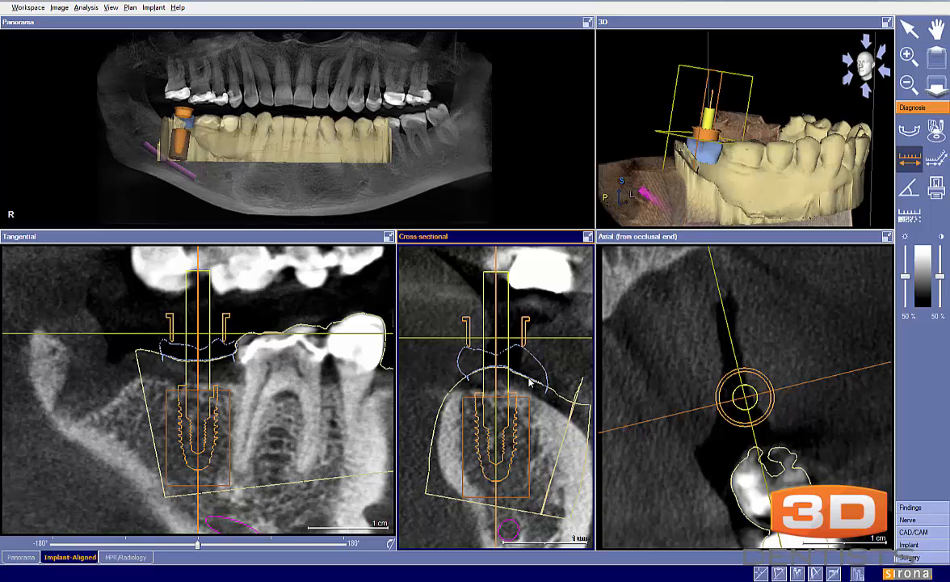
drag(535, 378, 535, 407)
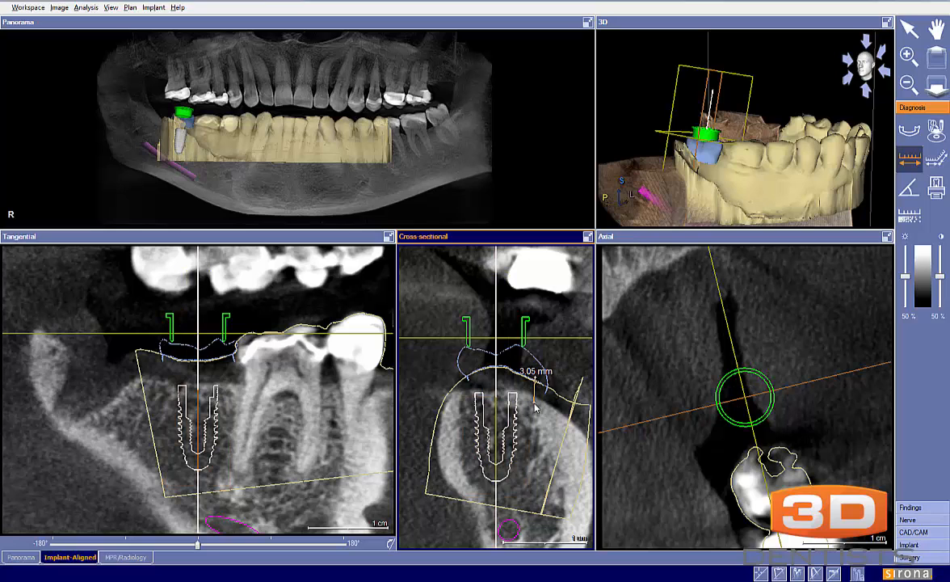
key(Escape)
click(514, 424)
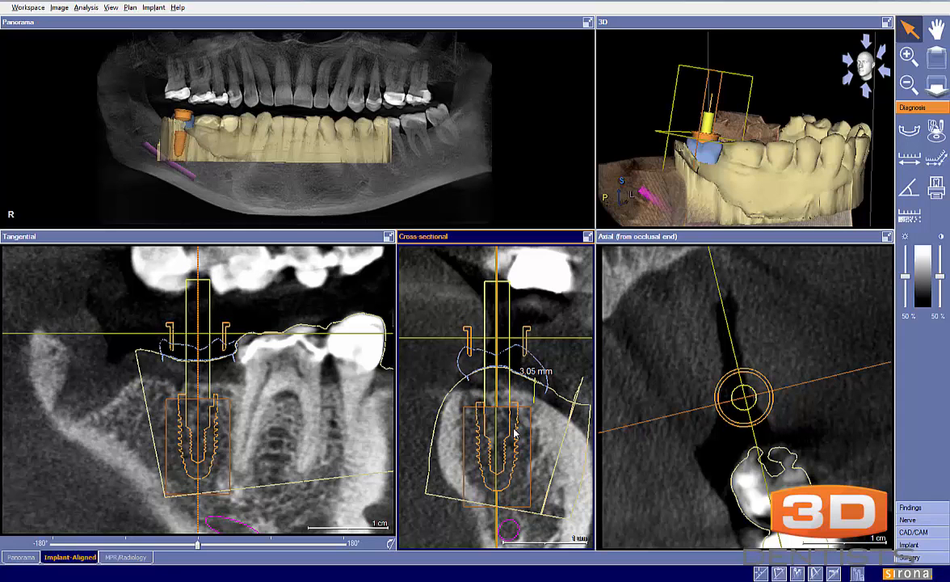
scroll(514, 433, down, 2)
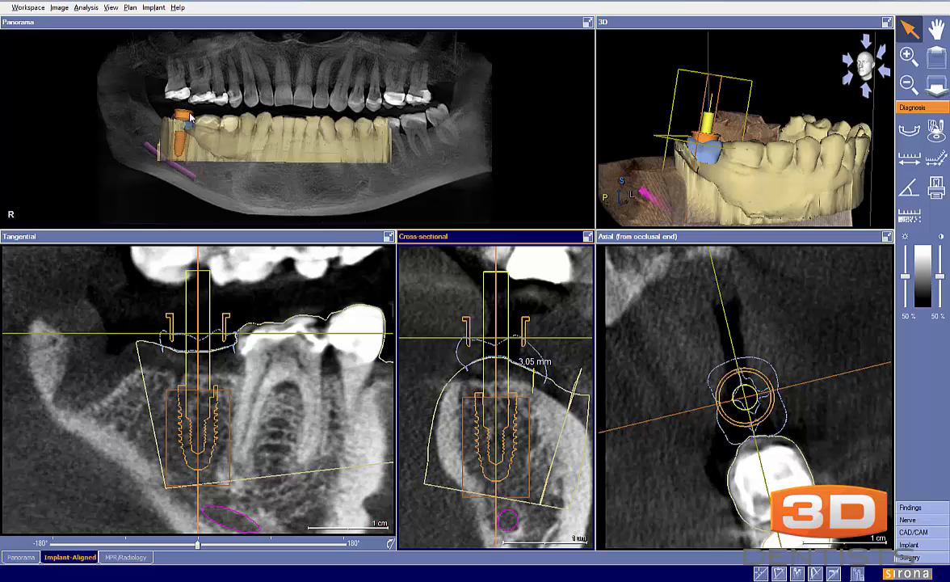
Rotate the tangential slice around implant 31 to follow the neighbouring lower teeth, and check the implant axis against their occlusal plane
drag(242, 325, 247, 358)
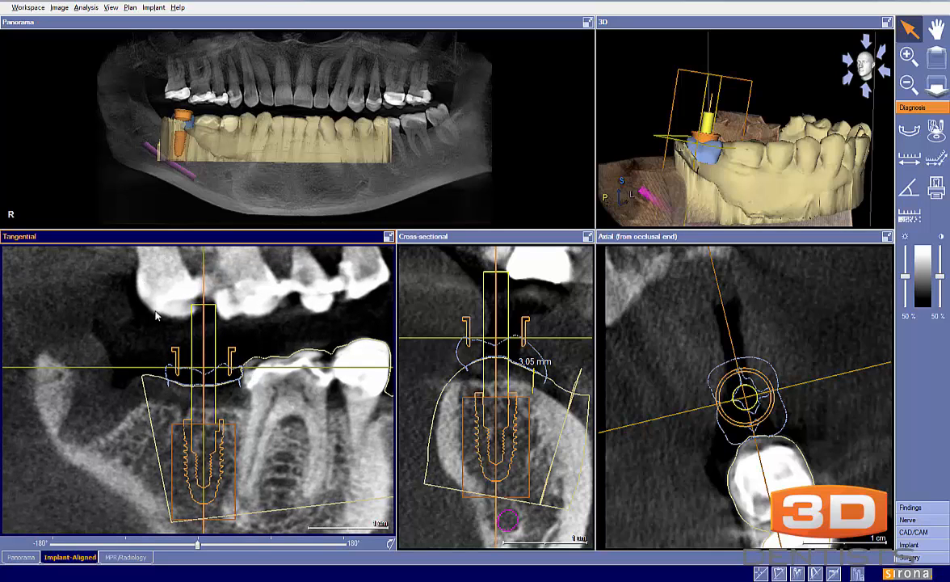
drag(246, 301, 241, 292)
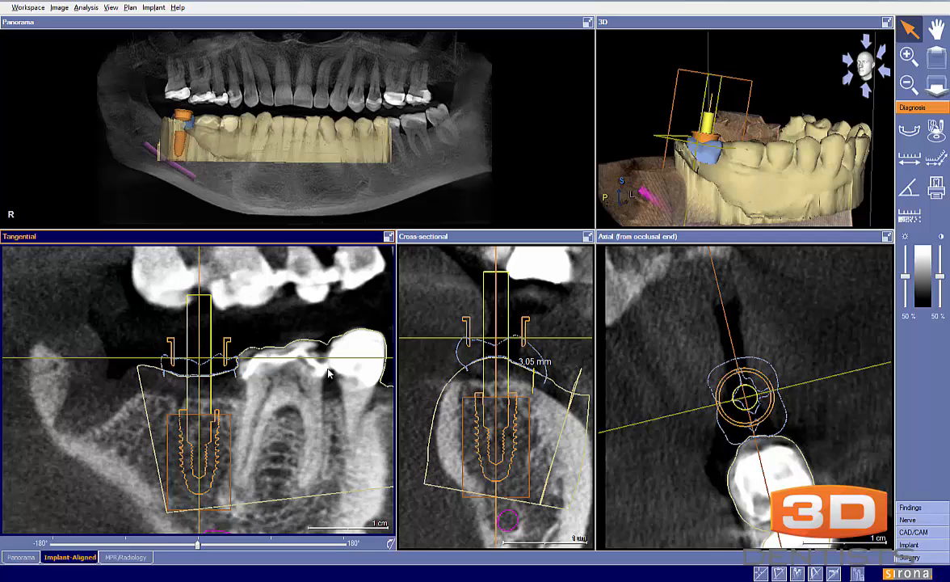
scroll(329, 373, down, 2)
scroll(330, 374, down, 1)
middle_drag(325, 376, 277, 374)
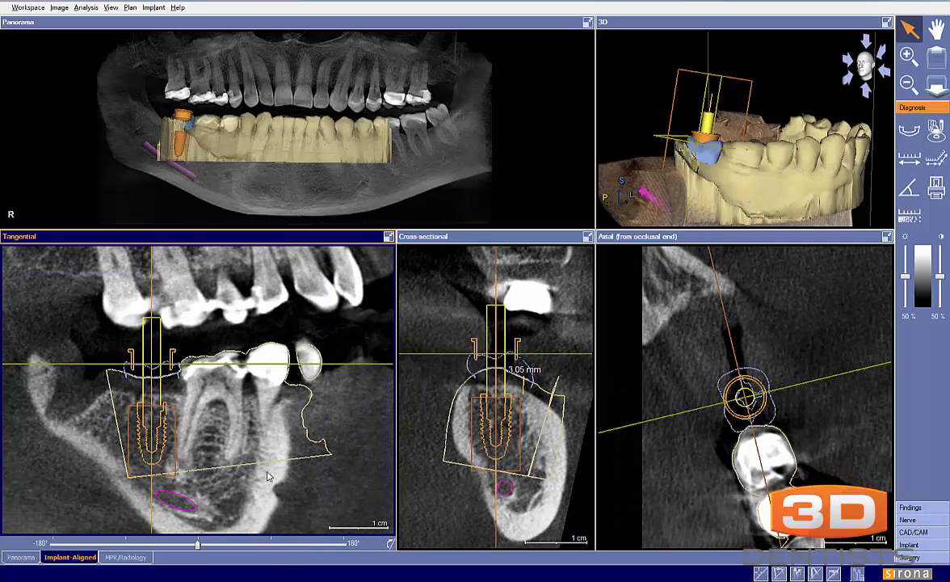
drag(200, 546, 193, 545)
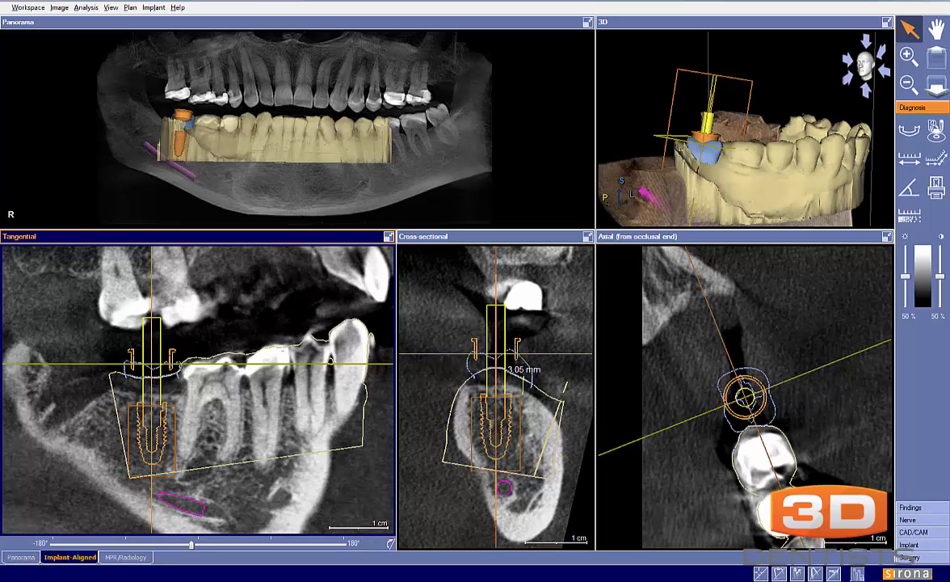
mouse_move(94, 377)
mouse_down()
mouse_move(346, 321)
mouse_move(391, 323)
mouse_up()
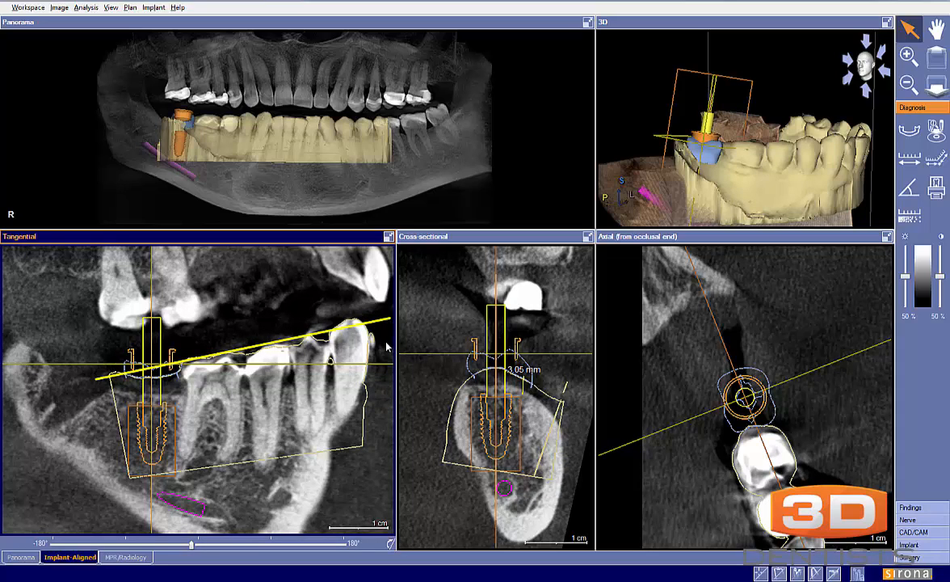
Tilt implant 31 in the tangential view until it stands perpendicular to the occlusal plane, checking its position in axial and occlusal 3D views
scroll(193, 472, up, 1)
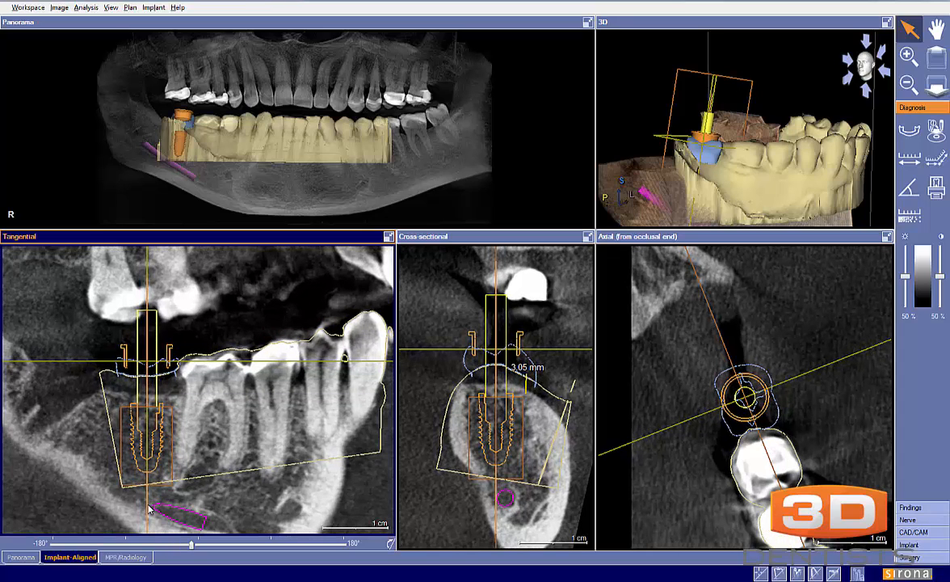
drag(147, 507, 159, 509)
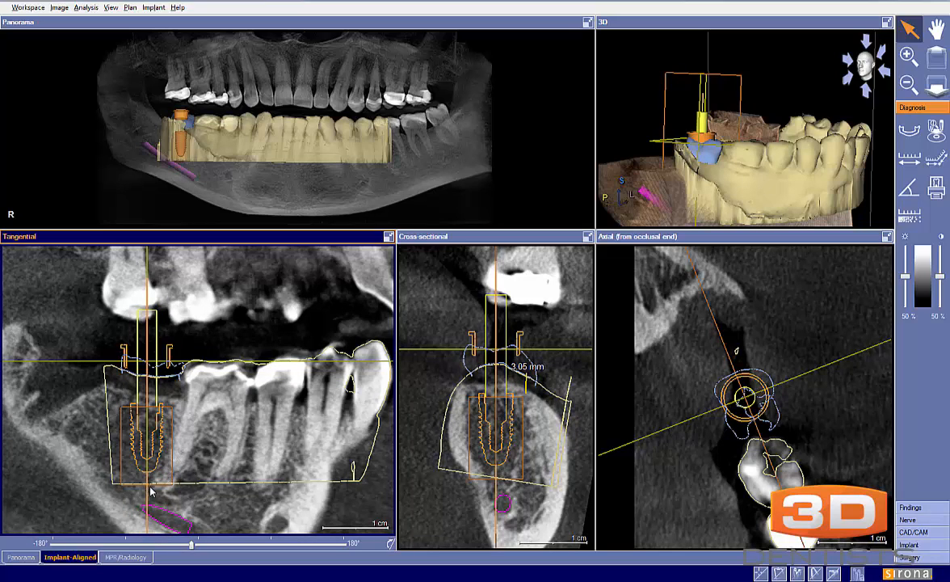
drag(147, 492, 151, 491)
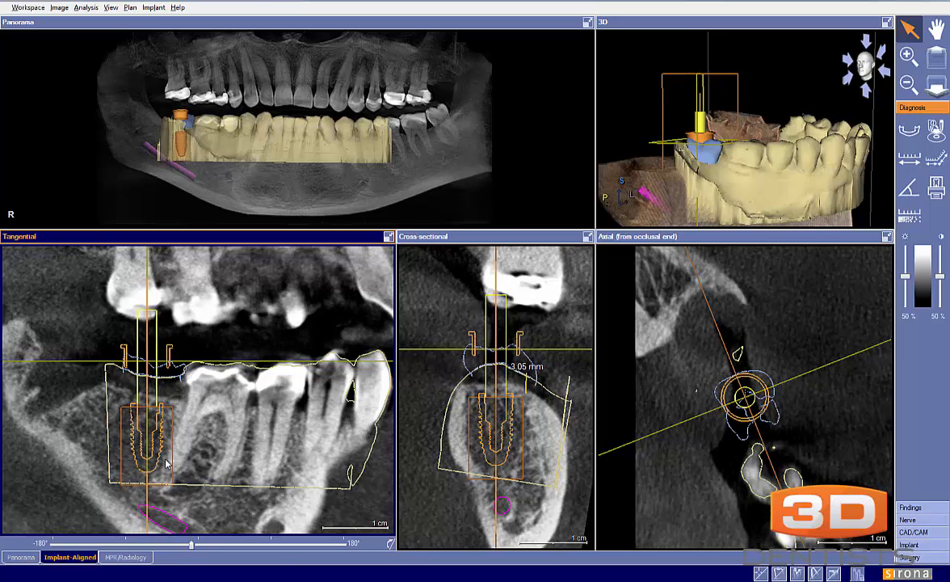
click(675, 394)
scroll(673, 393, up, 3)
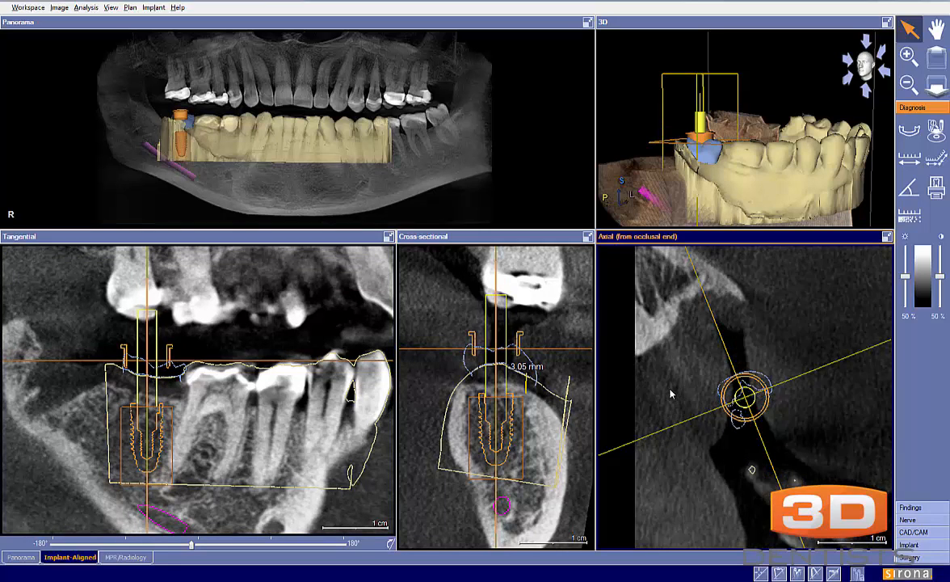
scroll(673, 397, down, 5)
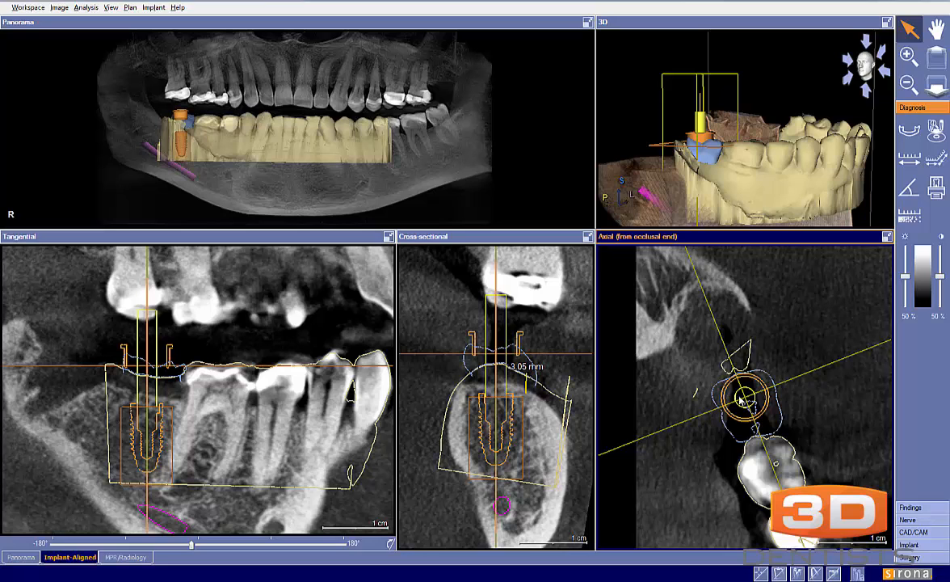
drag(646, 161, 697, 157)
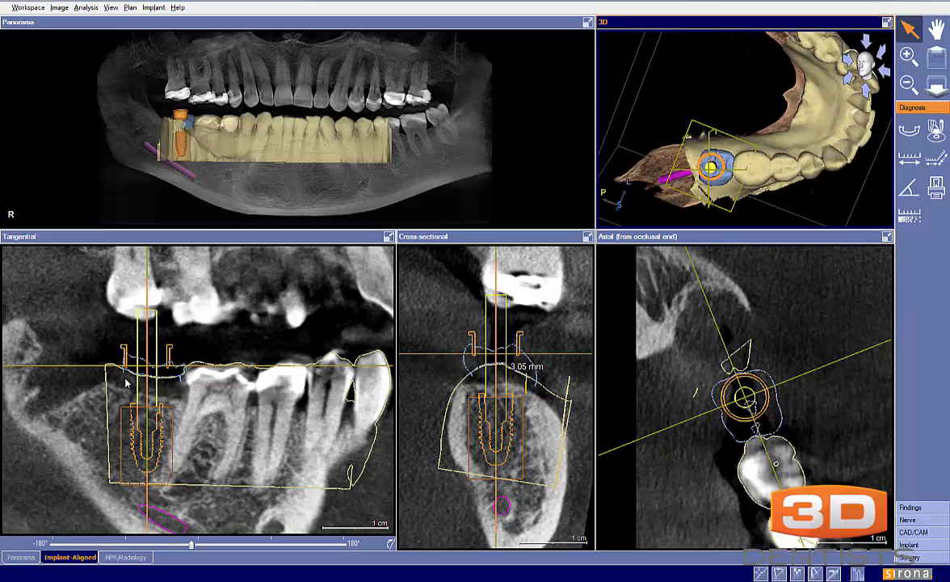
Tilt implant 31 partway back in the tangential view so the drill path runs through the centre of the crown outline
click(151, 478)
scroll(151, 475, up, 2)
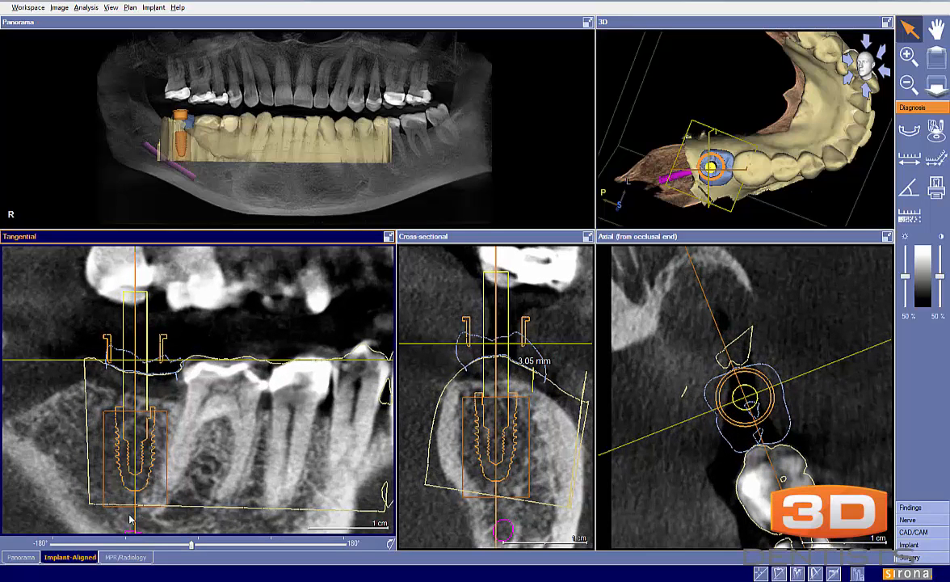
drag(135, 524, 128, 517)
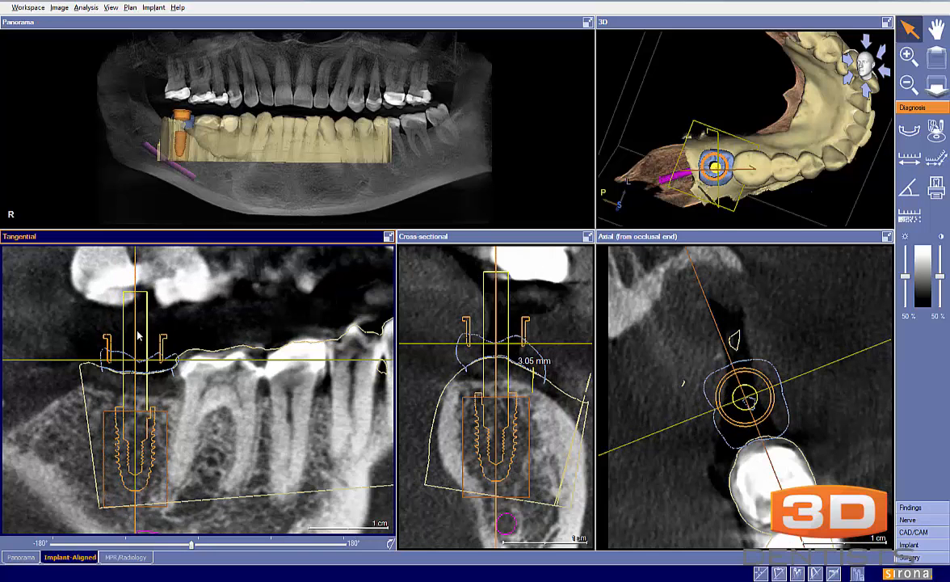
drag(139, 323, 141, 321)
scroll(215, 402, down, 1)
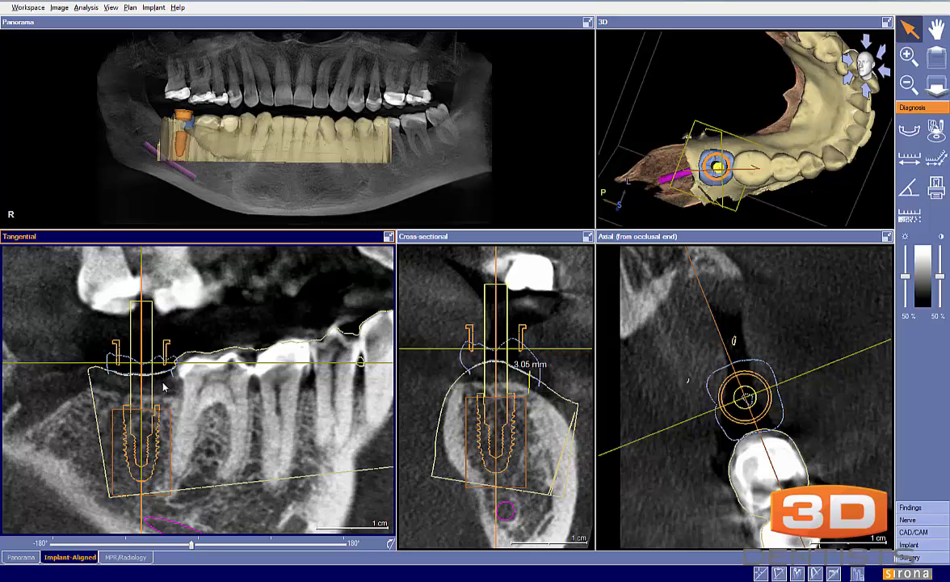
Show the properties of implant 31 and examine its position relative to the crown and neighbouring teeth in the axial and buccal 3D views
click(542, 344)
scroll(542, 345, down, 2)
scroll(543, 344, down, 1)
mouse_move(653, 390)
mouse_down()
mouse_move(653, 369)
mouse_move(656, 399)
mouse_up()
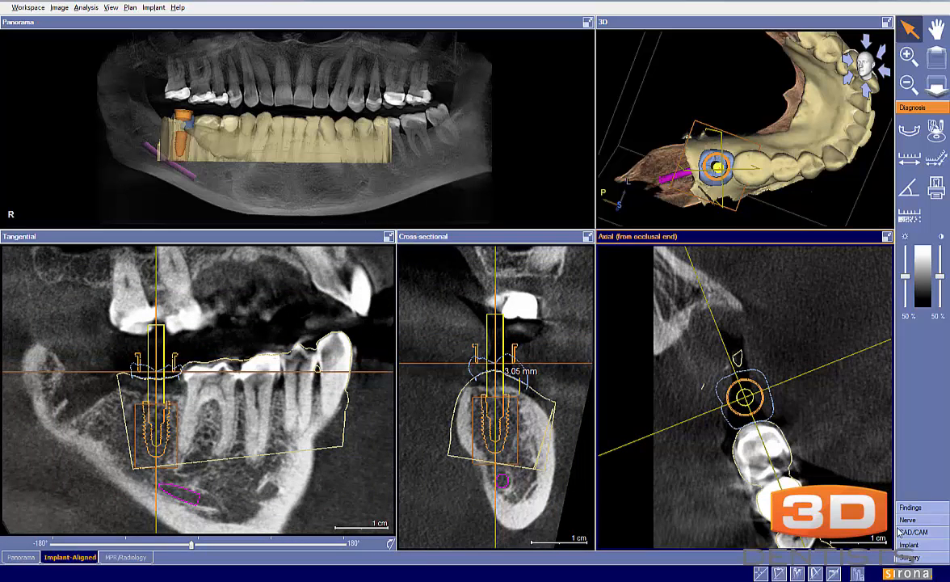
click(906, 545)
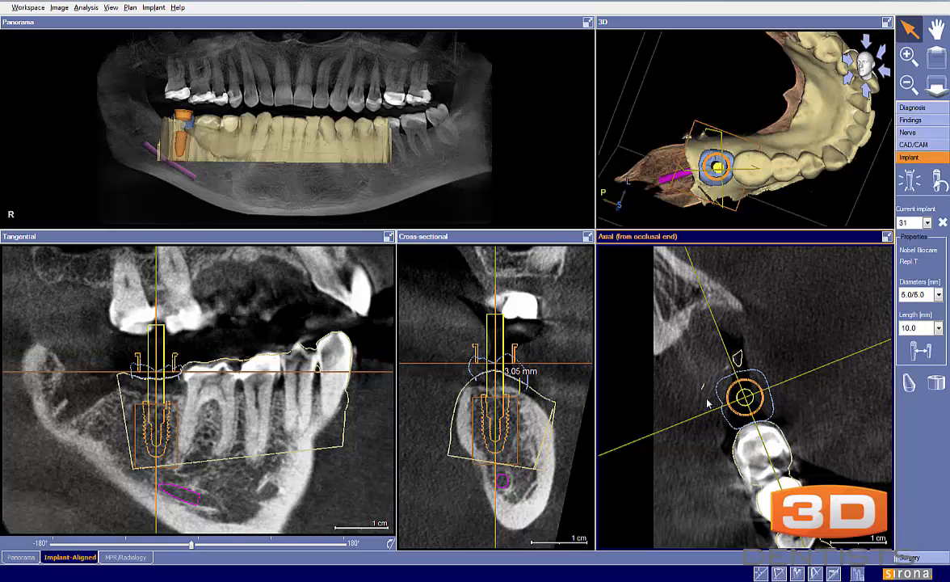
drag(695, 173, 711, 185)
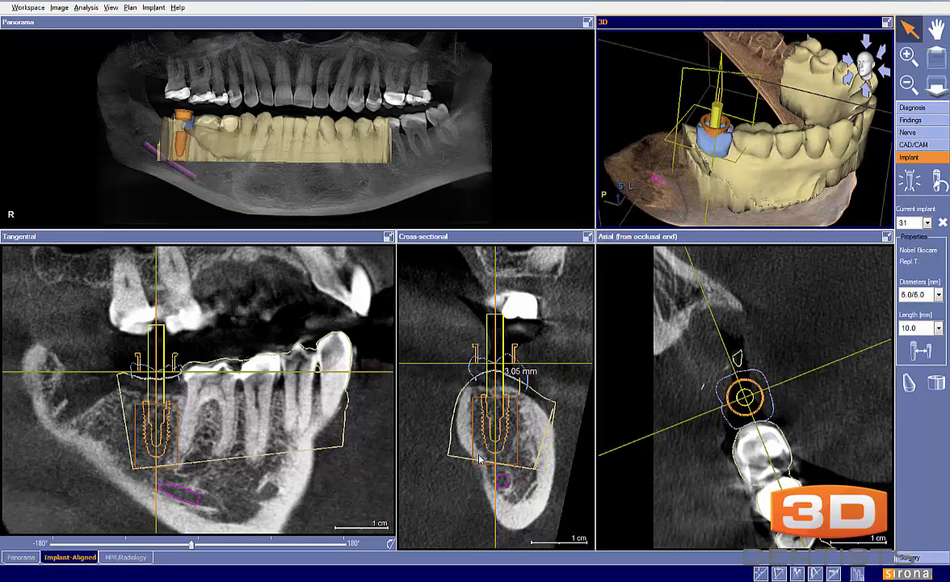
click(731, 464)
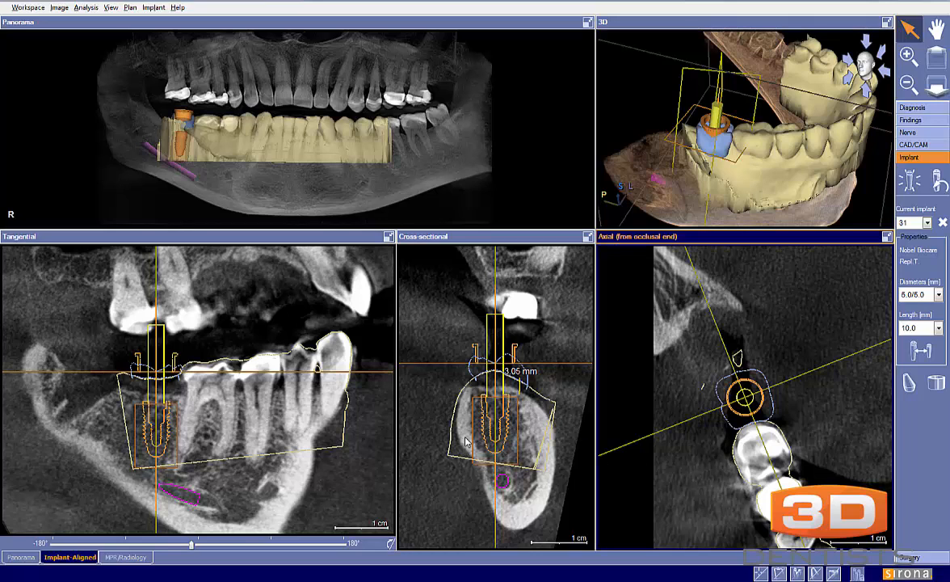
drag(657, 164, 751, 173)
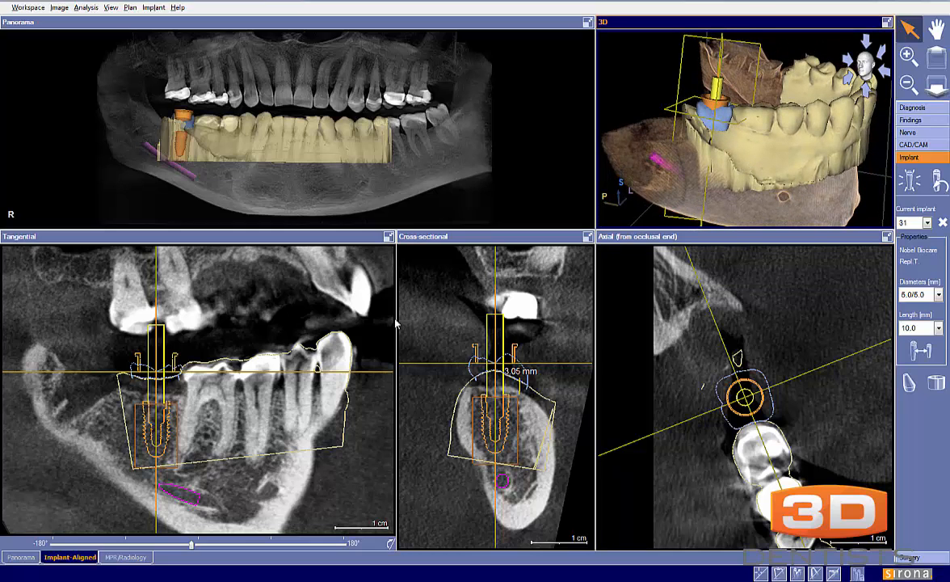